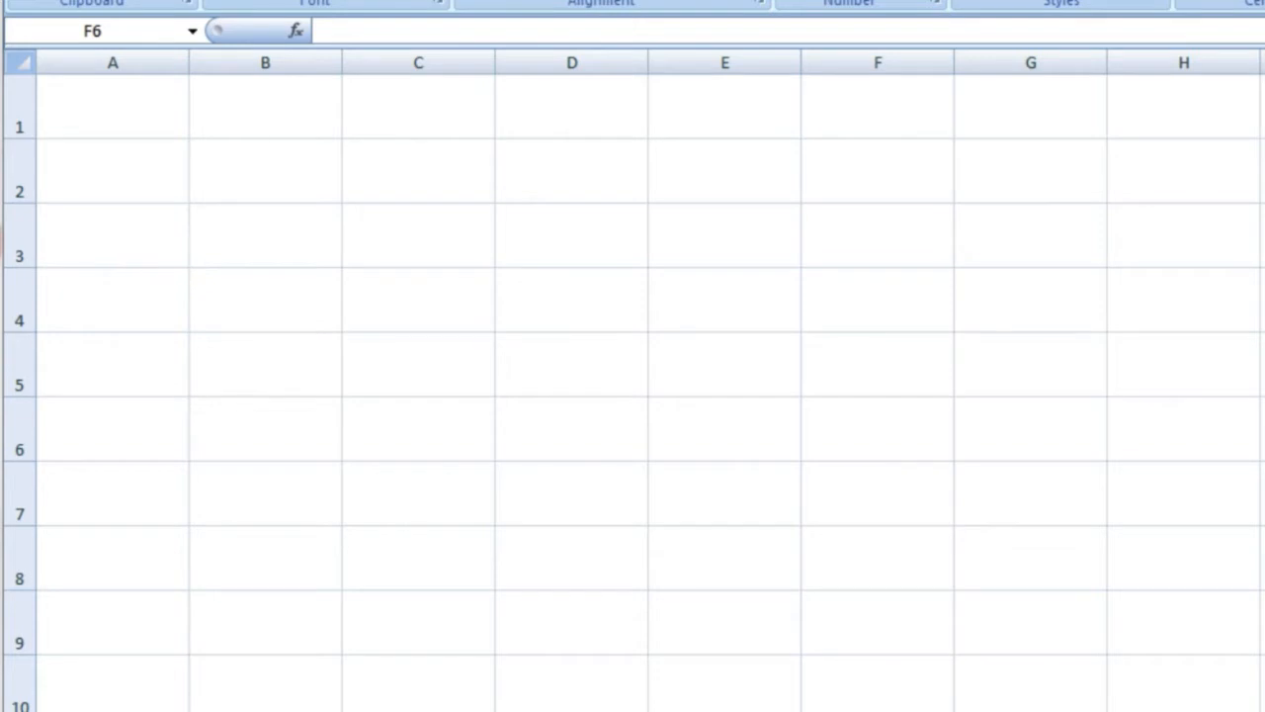
- Enter 'Site Name' in A1, enlarge row 1's font, and widen column A
click(116, 228)
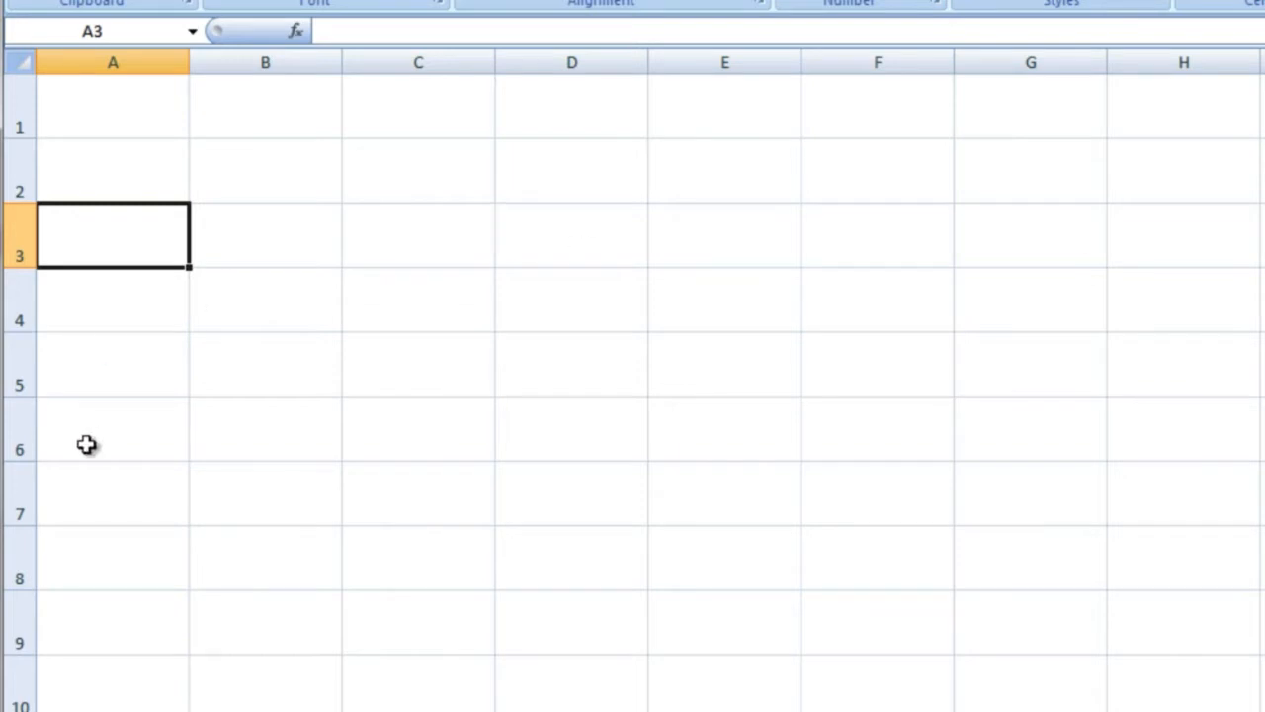
click(96, 125)
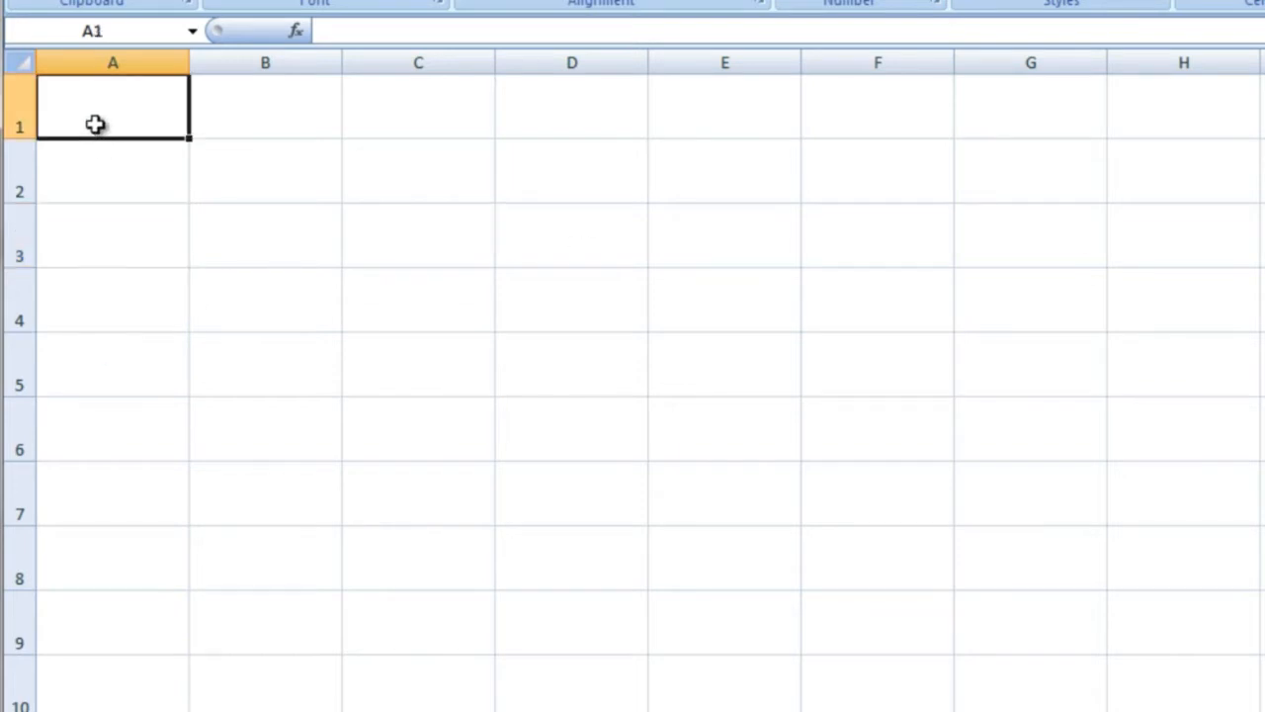
text(Site Name)
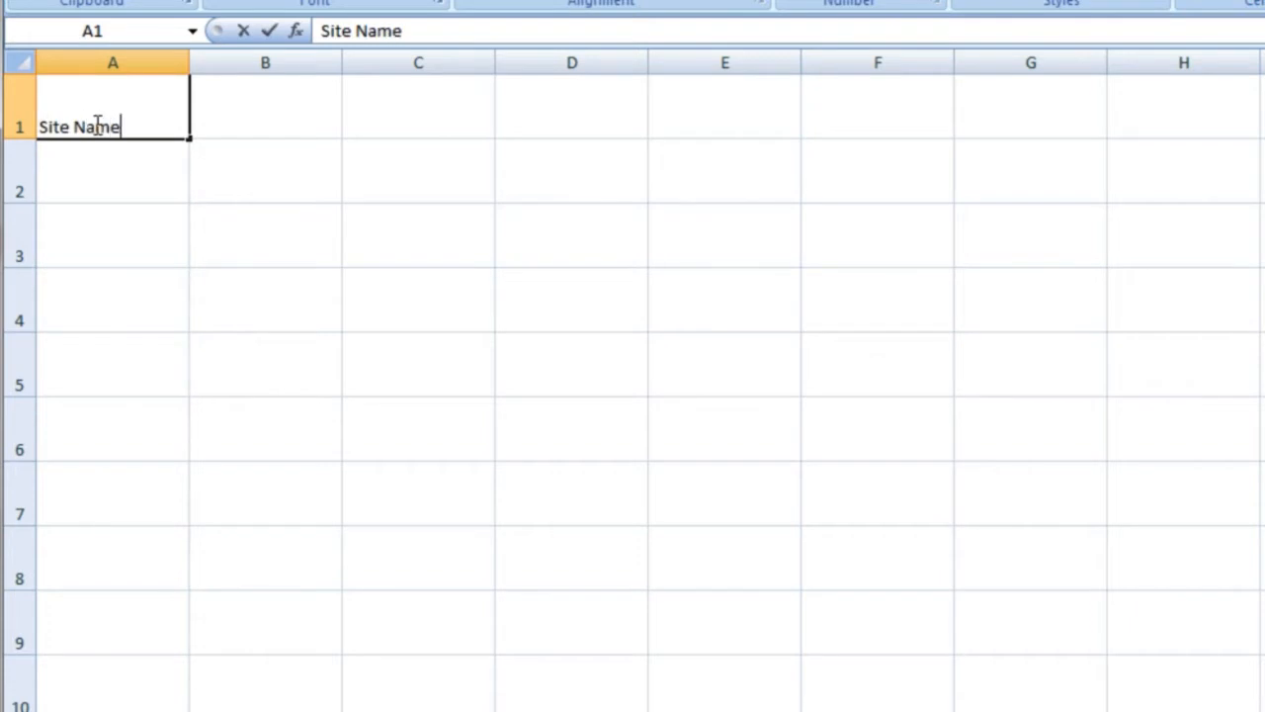
click(20, 120)
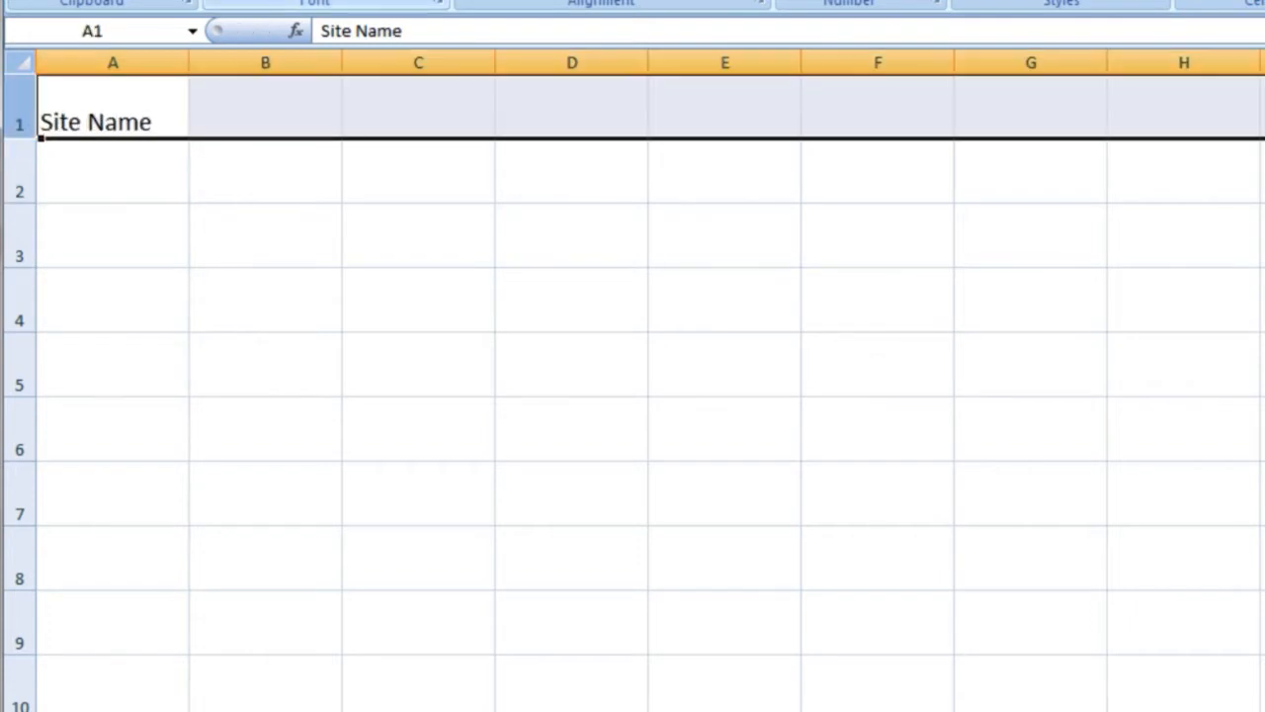
drag(189, 62, 228, 59)
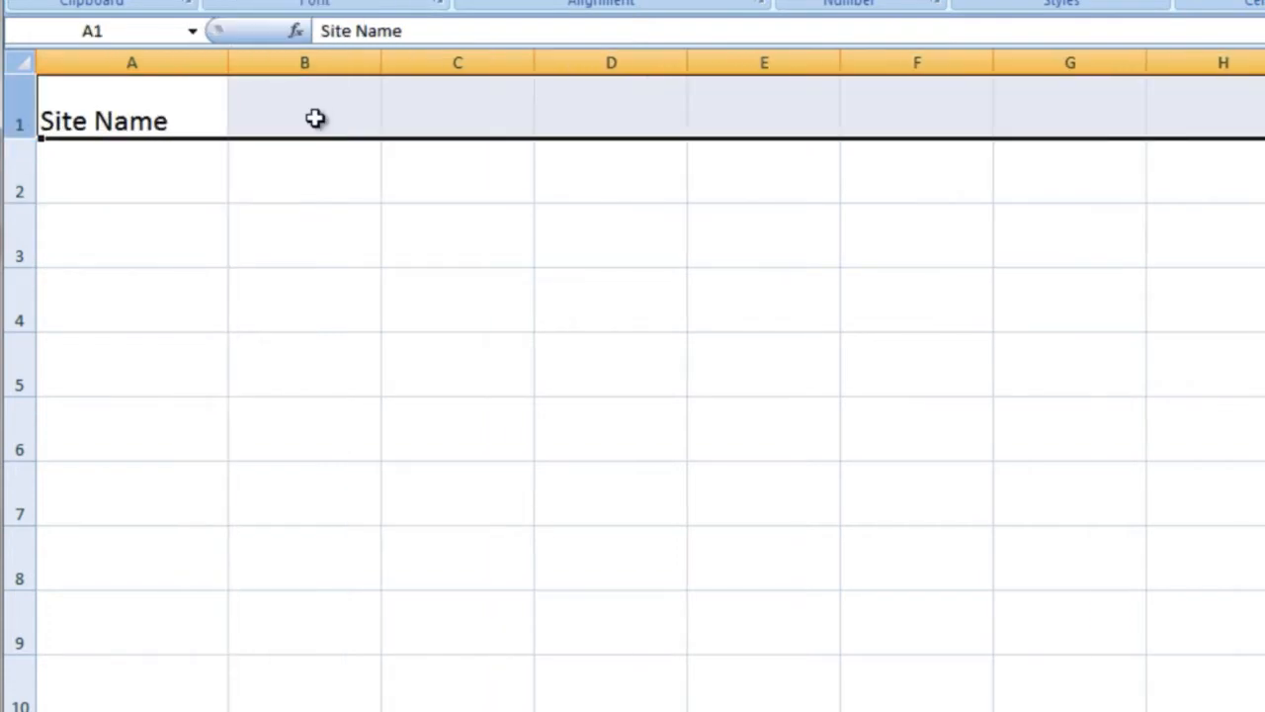
- Add 'Username' and 'Password' headings, then shift them one column right
click(315, 118)
text(Username)
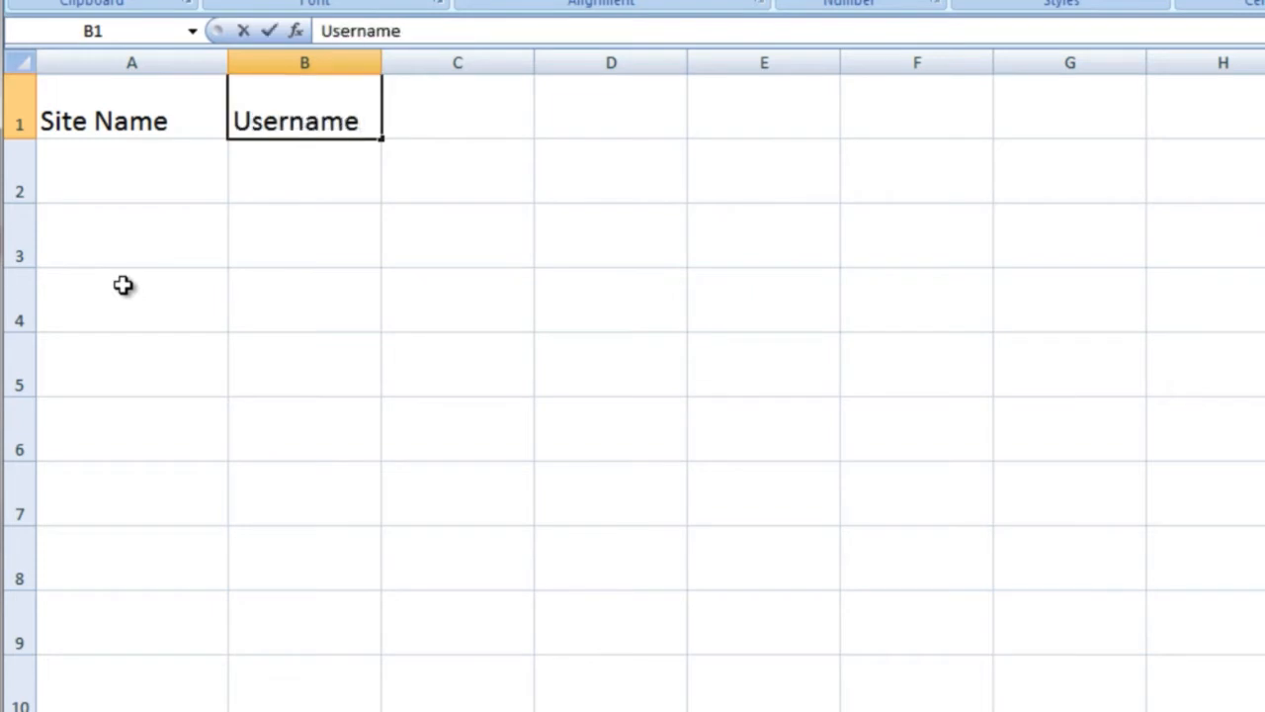
key(Tab)
text(Password)
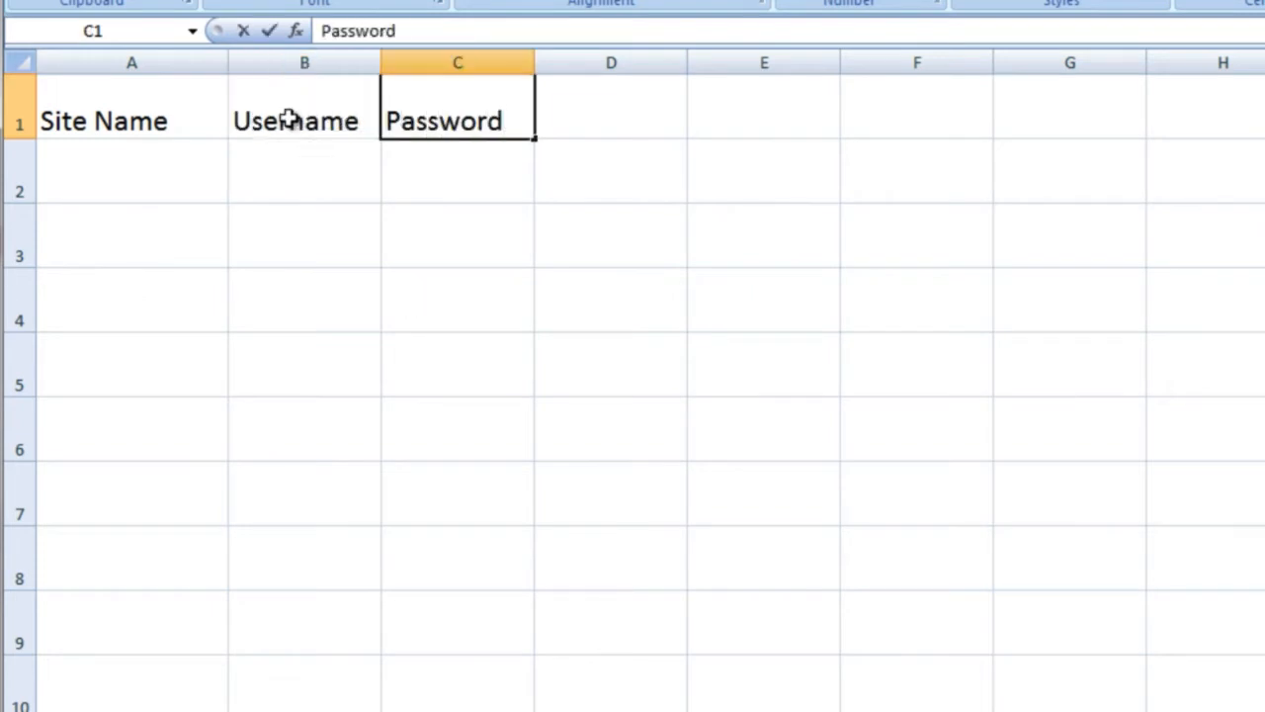
drag(288, 118, 425, 119)
key(ctrl+x)
click(461, 118)
key(ctrl+v)
- Enter 'Link to Change Password' in B1 and widen column B to fit it
click(305, 117)
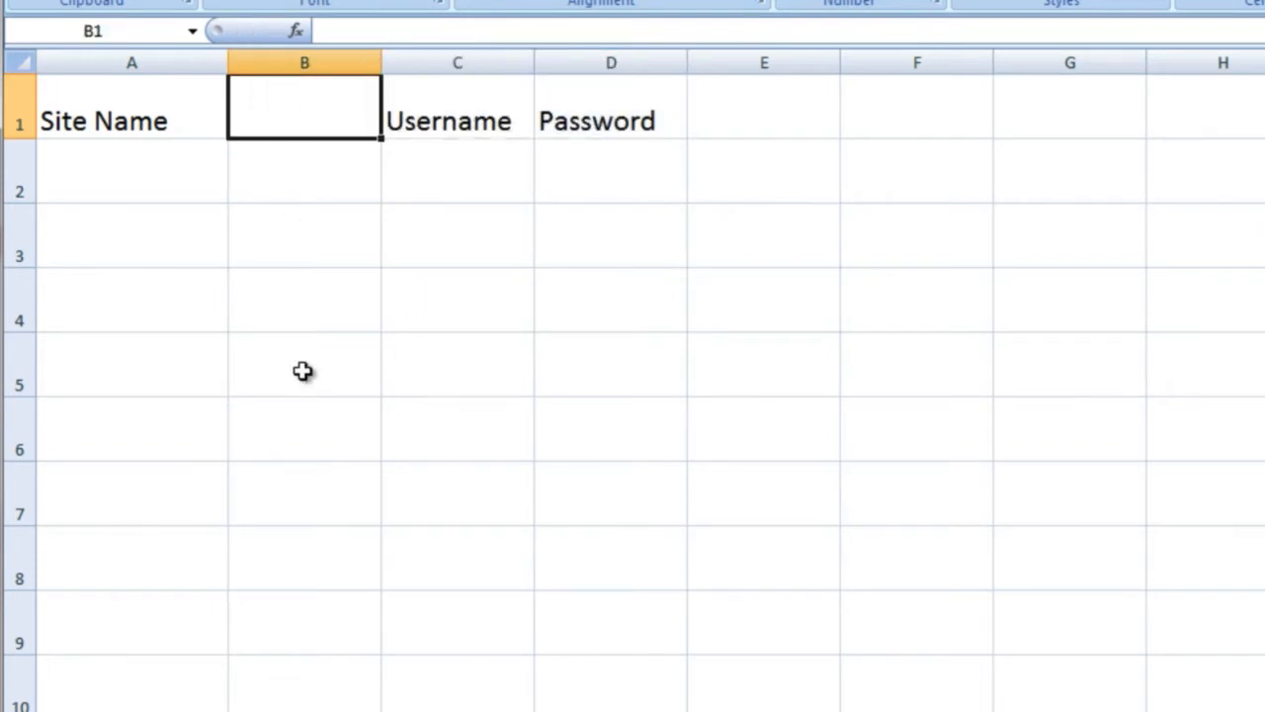
text(link)
key(BackSpace)
key(BackSpace)
key(BackSpace)
key(BackSpace)
text(Li)
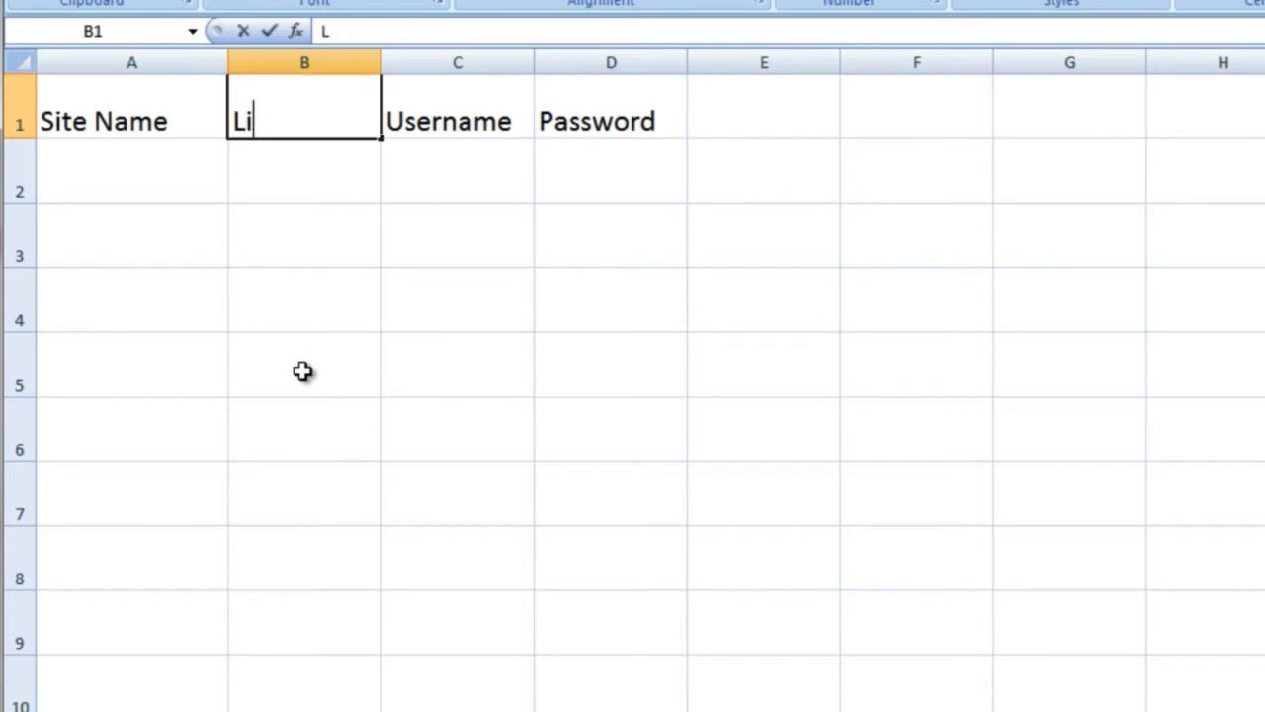
text(nk to Change Password)
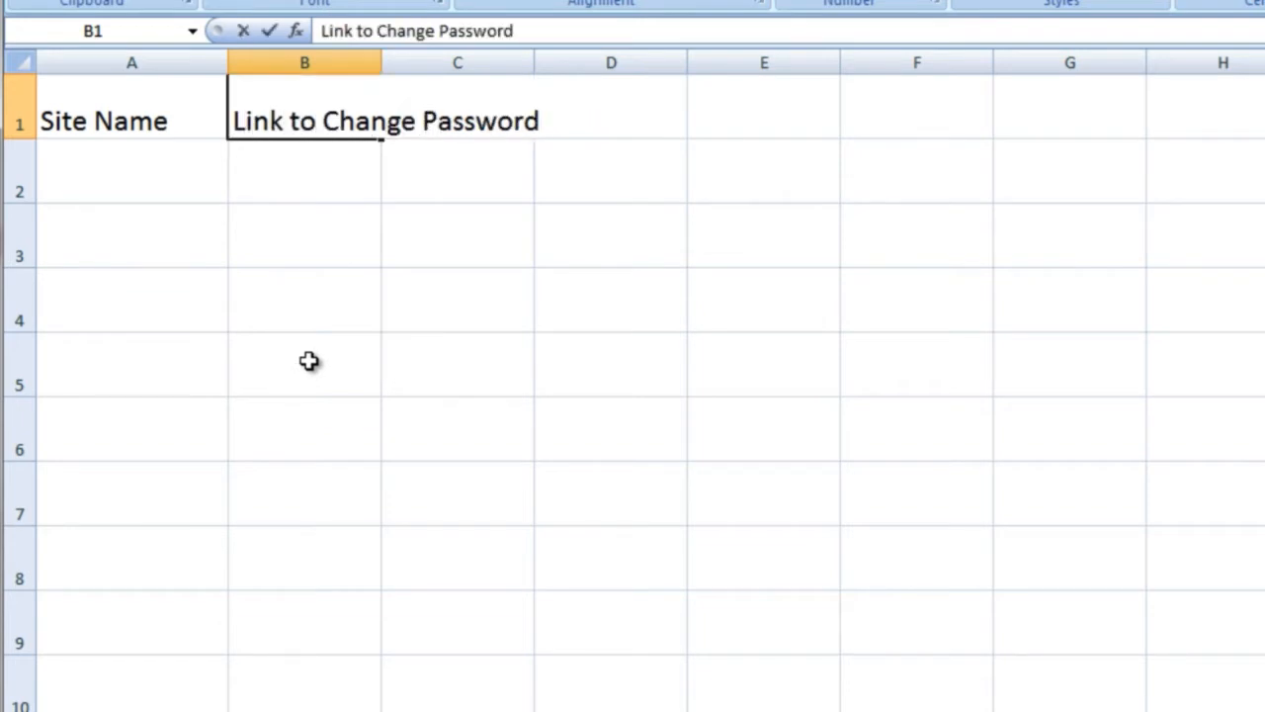
click(438, 217)
click(377, 91)
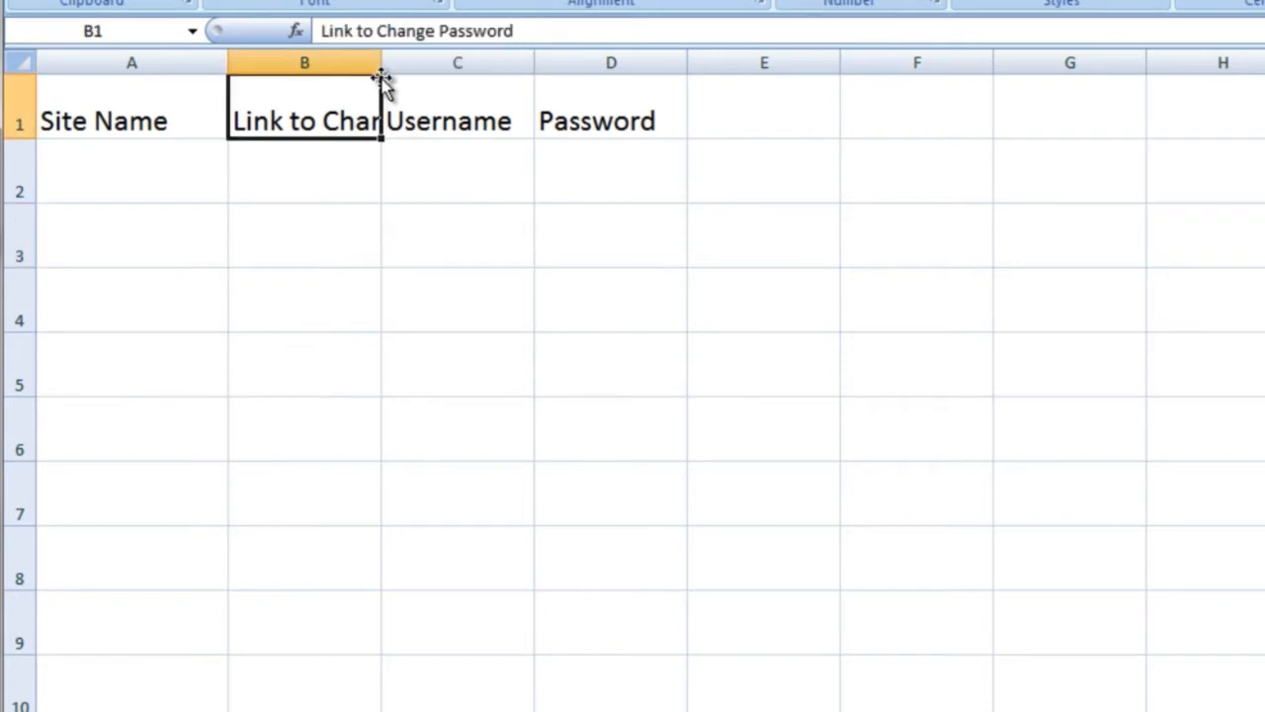
drag(381, 63, 568, 62)
- Enter 'Email Associated' in E1 and widen column E to fit it
click(923, 108)
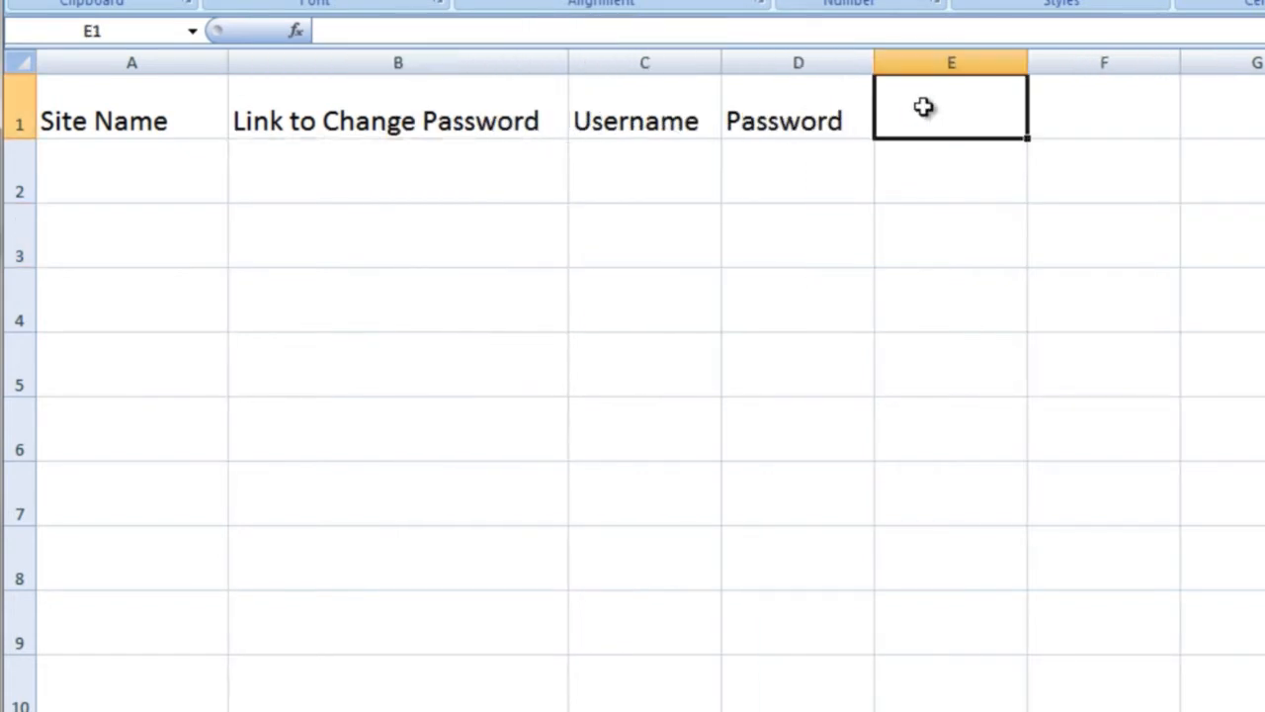
text(Email Associated)
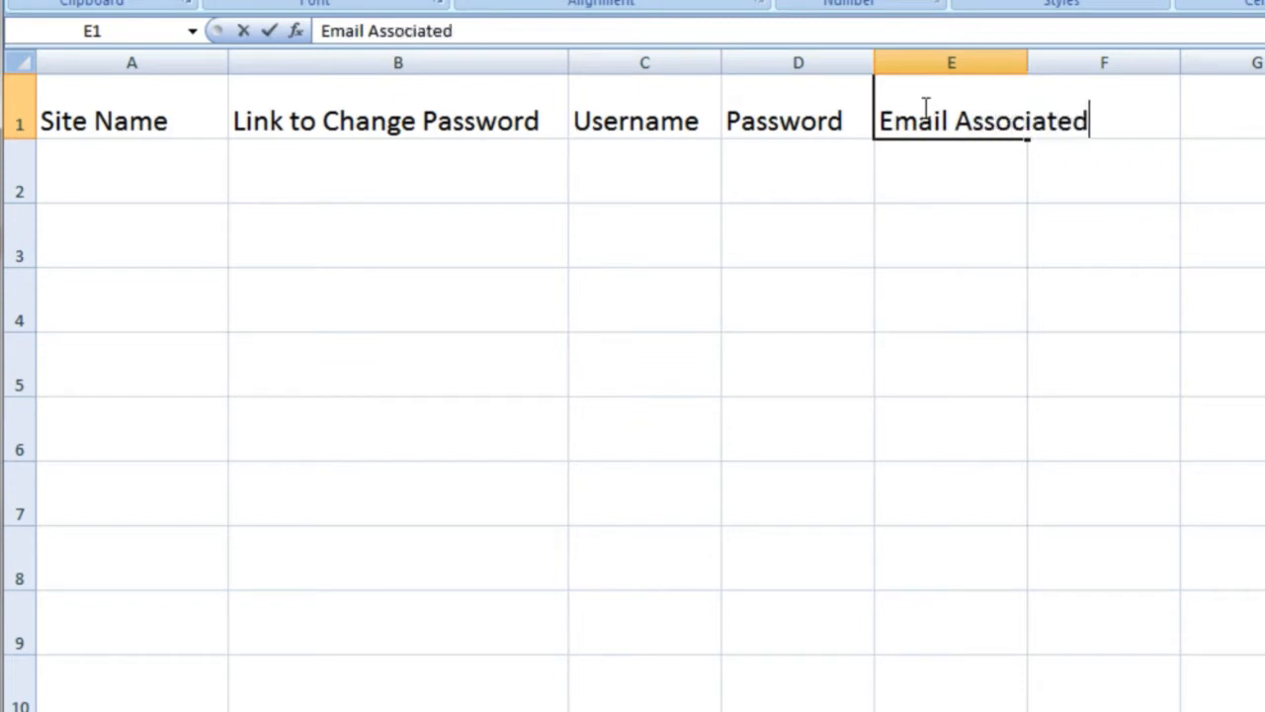
key(Return)
drag(1030, 62, 1112, 62)
click(166, 183)
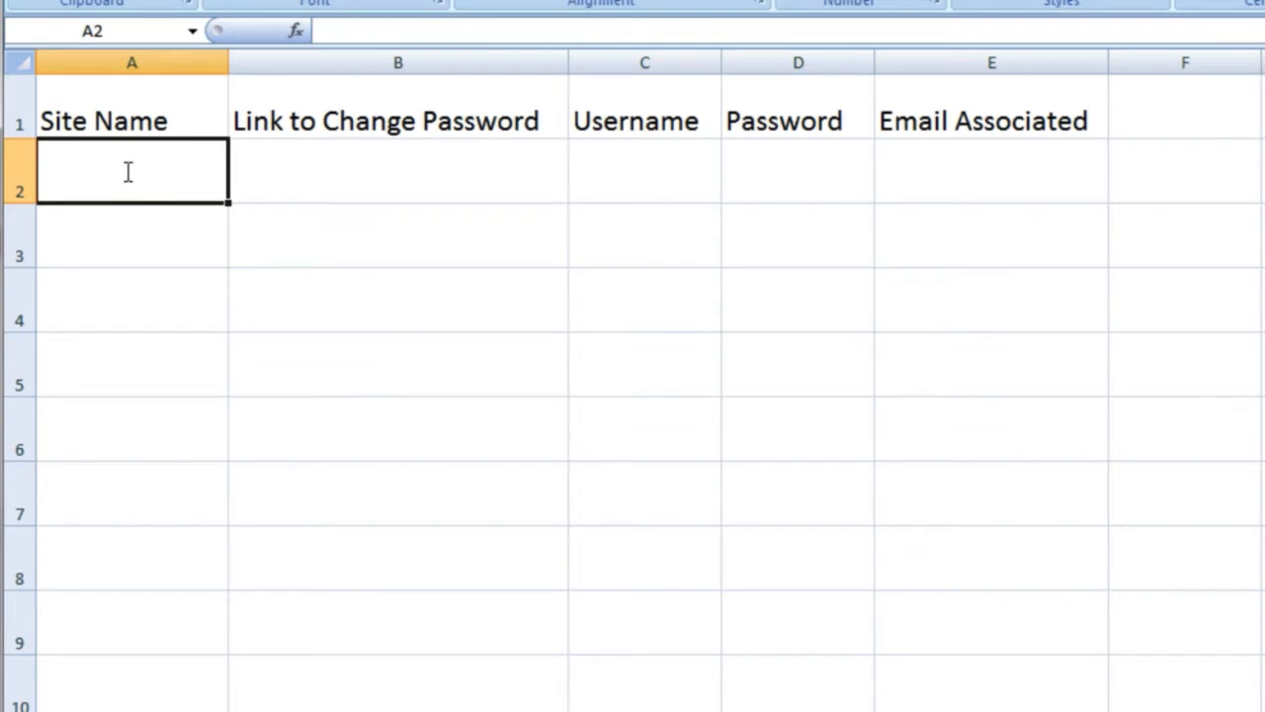
- Enter 'Yahoo Email' in A2 and copy row 1's large-text formatting onto row 2 with Format Painter
text(Yahoo Email)
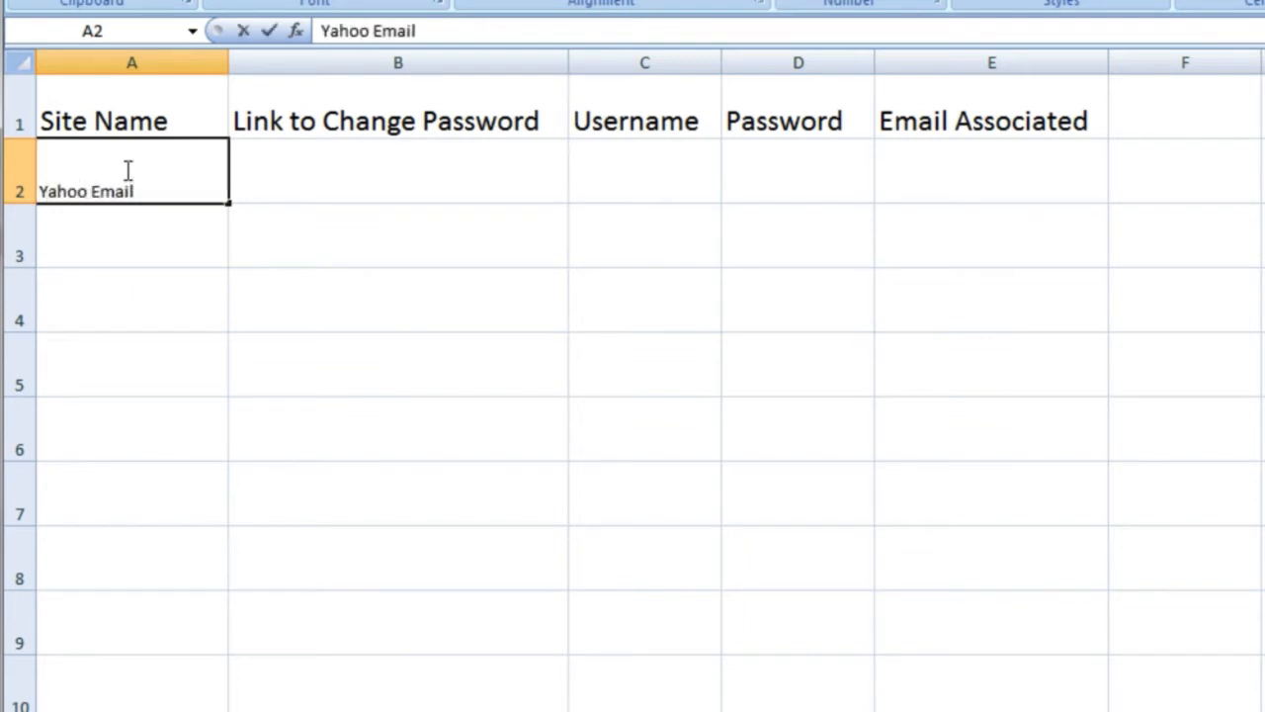
click(19, 119)
click(107, 9)
click(10, 174)
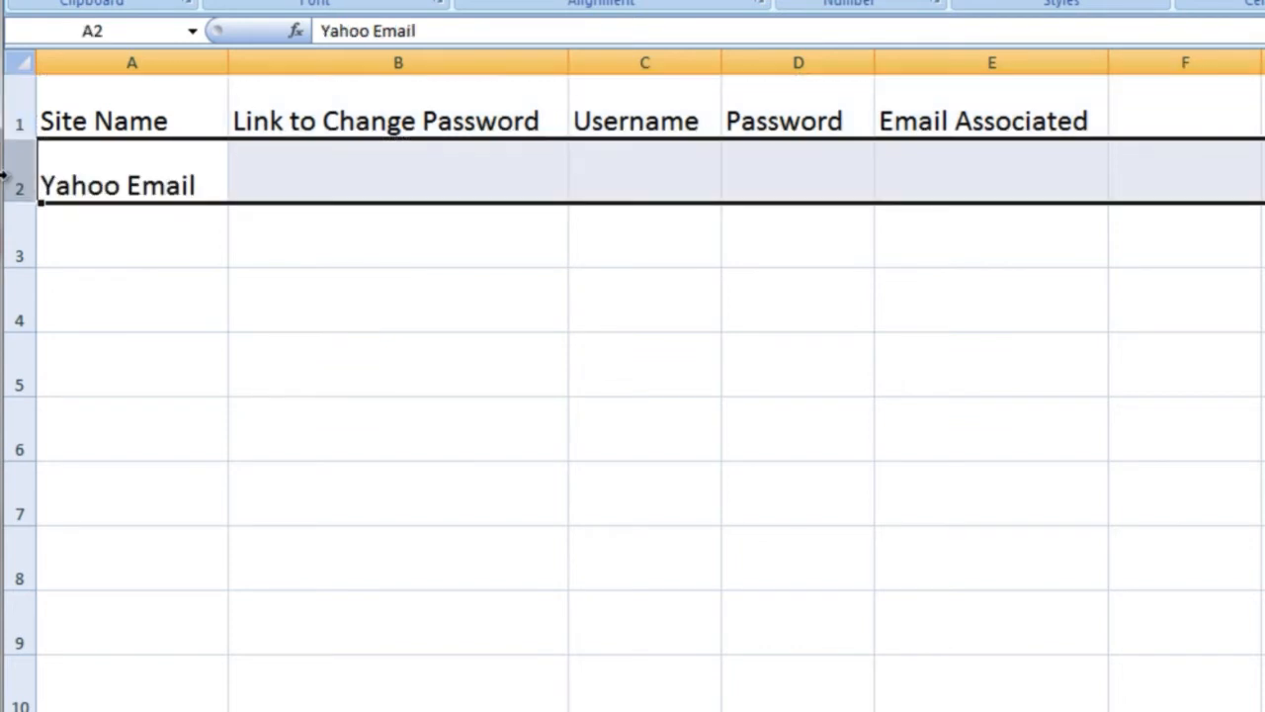
click(310, 172)
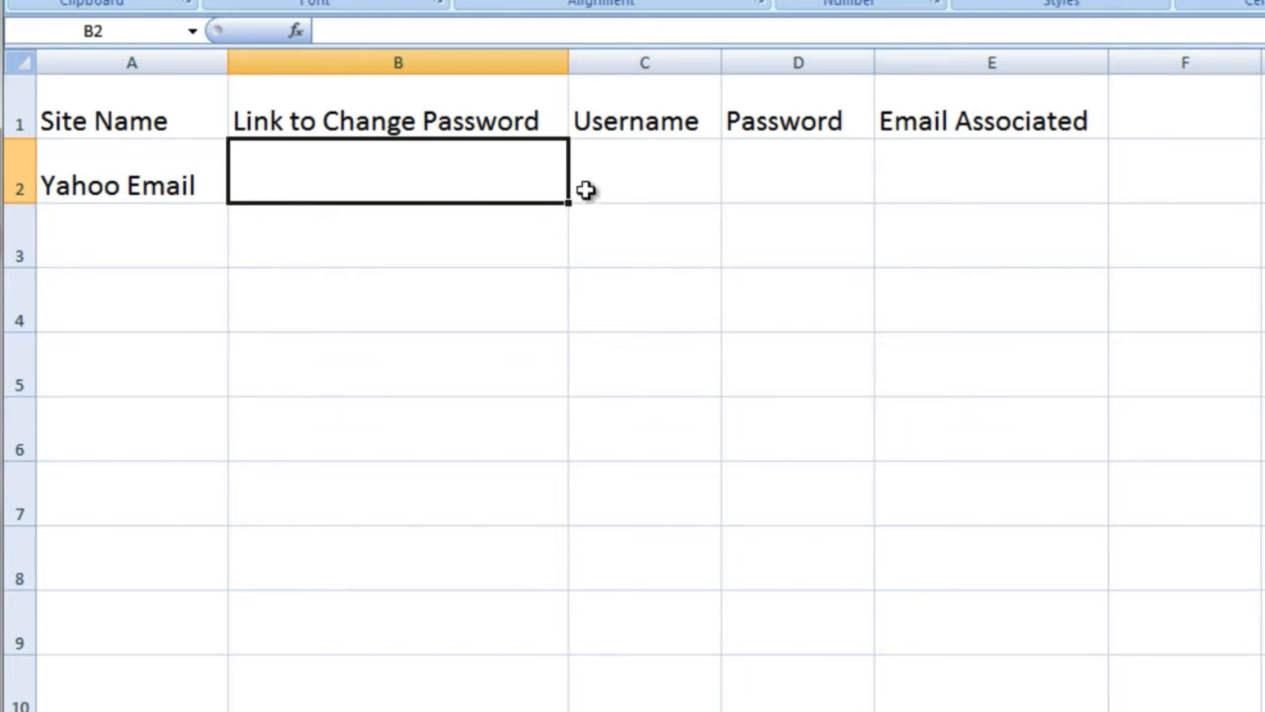
- Enter the Yahoo e-mail address as the username in C2 and widen column C
click(610, 164)
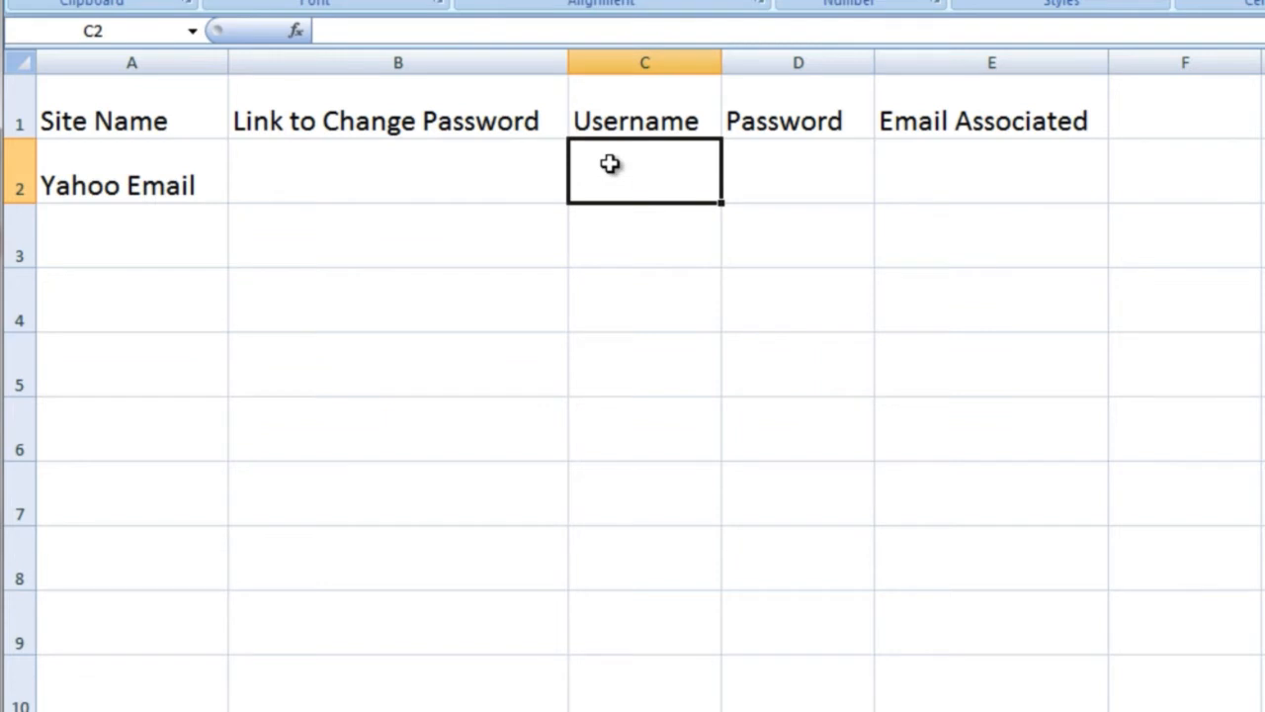
text(whatever@yahoo.com)
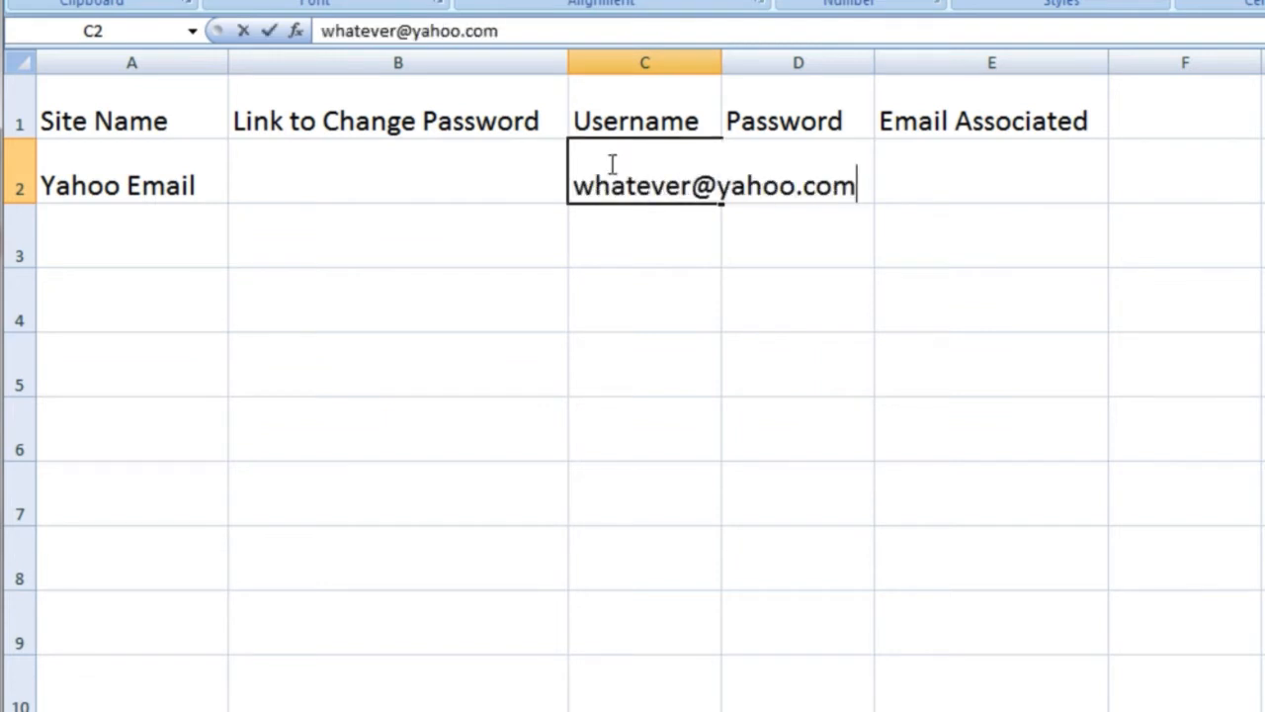
key(Tab)
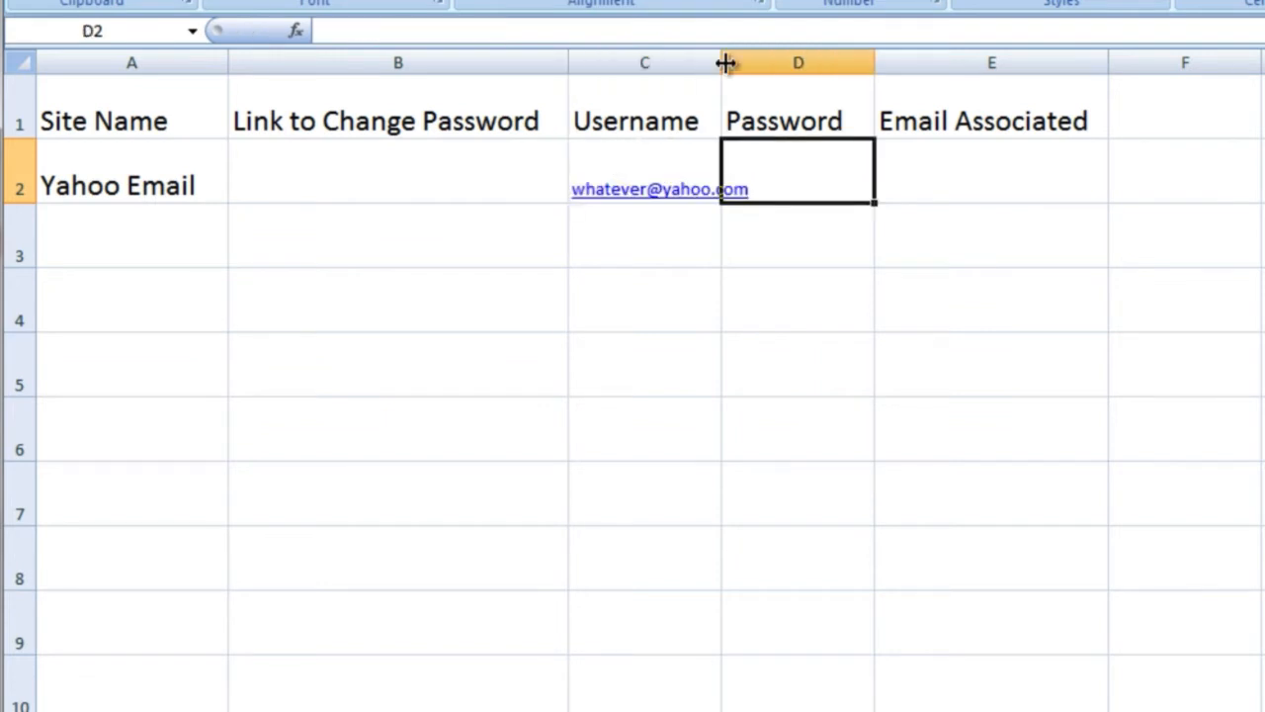
drag(724, 62, 806, 79)
- Type a sample password into D2, then trim its trailing digits and symbols
text(passw)
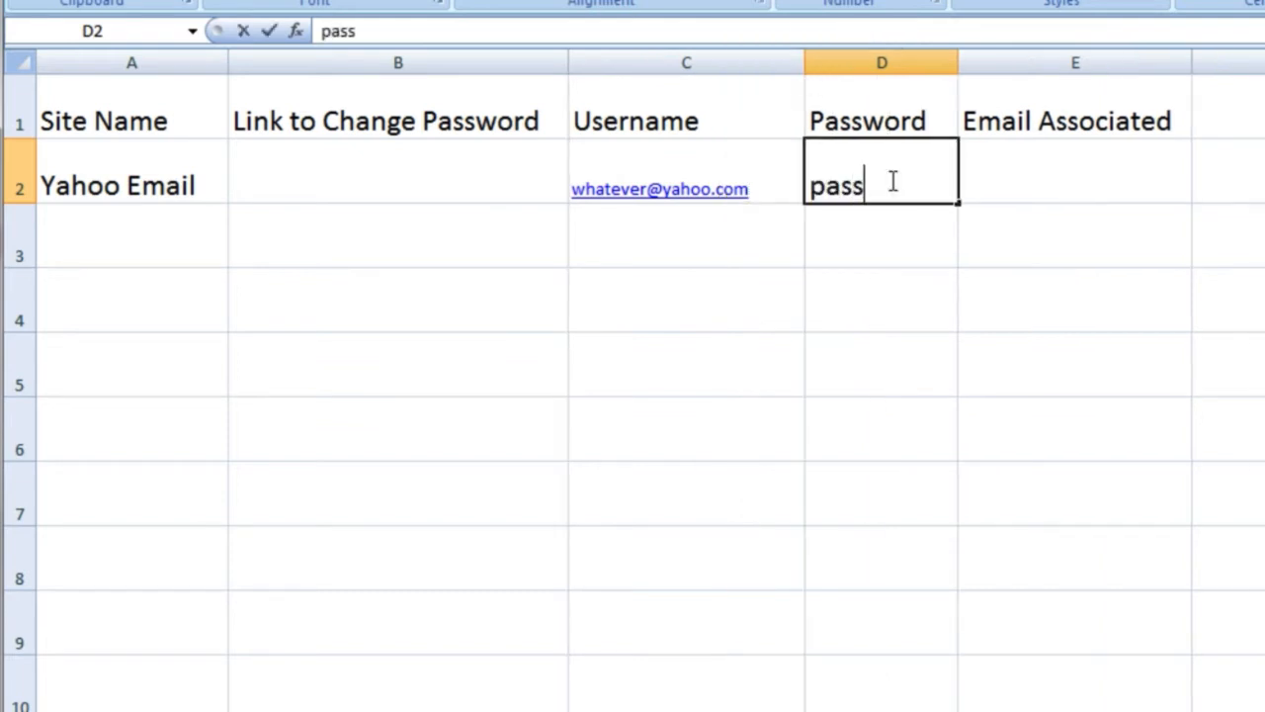
key(BackSpace)
key(BackSpace)
key(BackSpace)
key(BackSpace)
key(BackSpace)
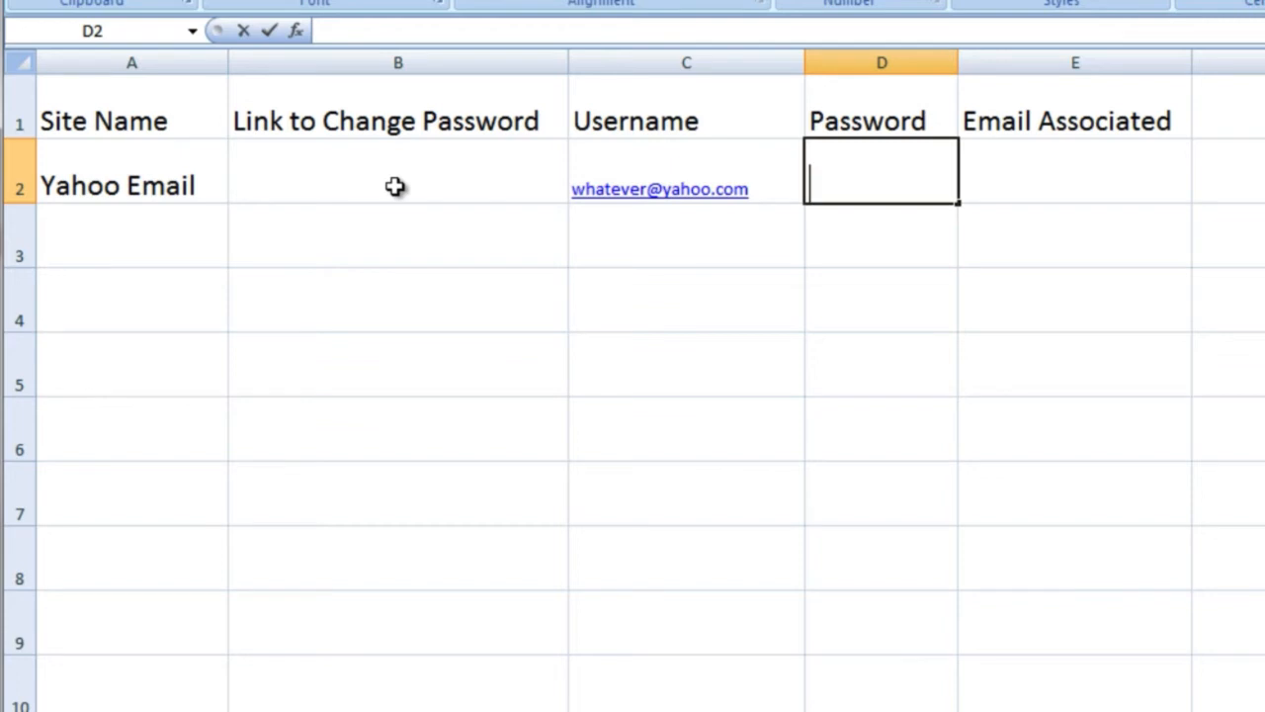
text(a)
key(BackSpace)
text(letters)
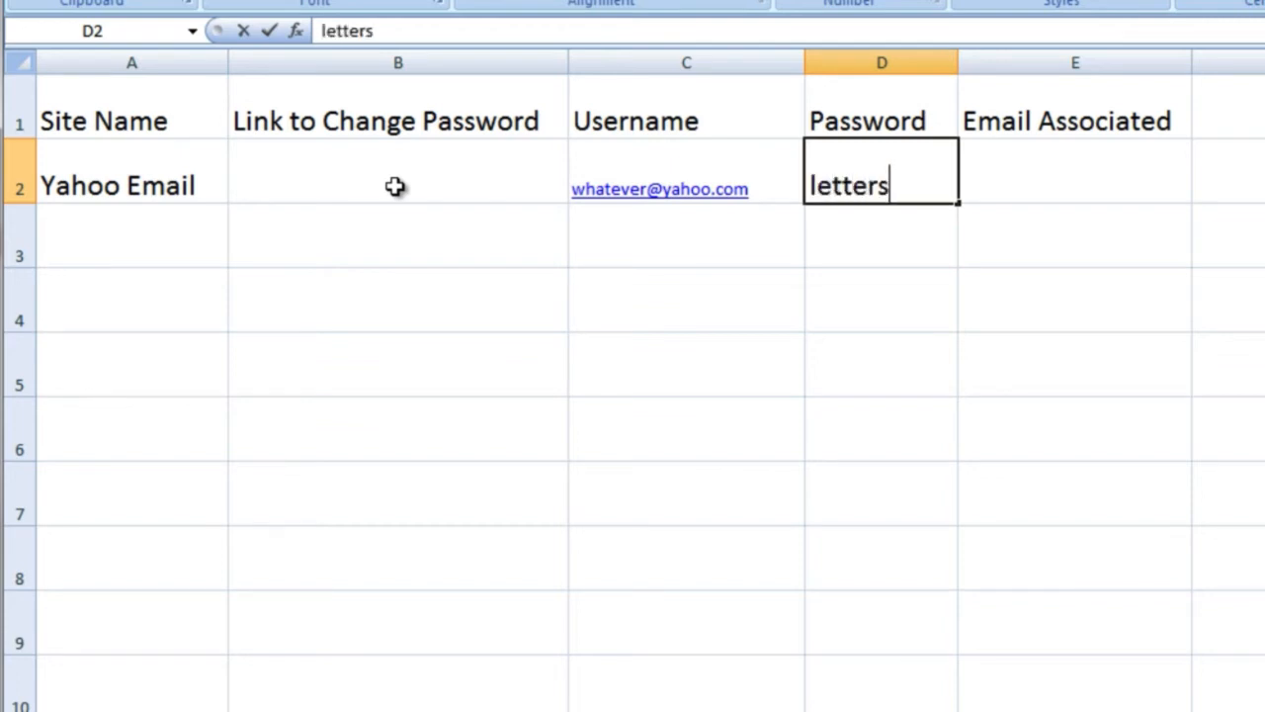
text(234234)
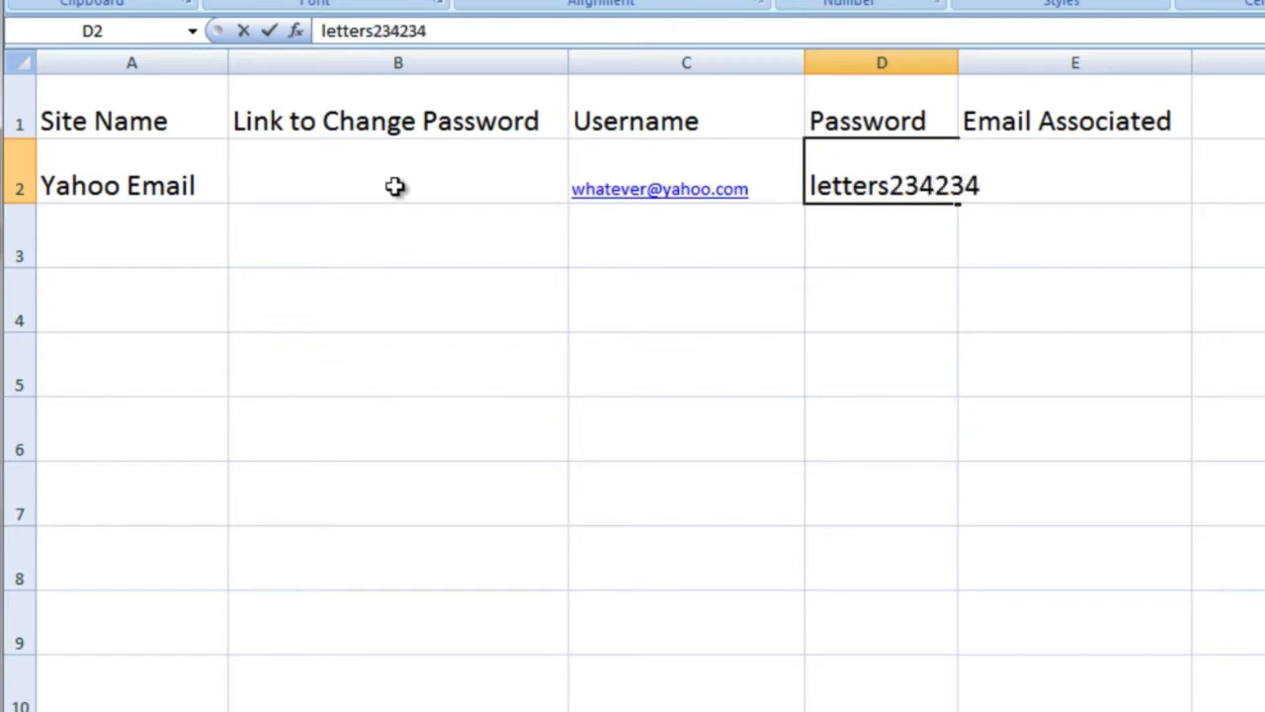
text(!@#!@##$%)
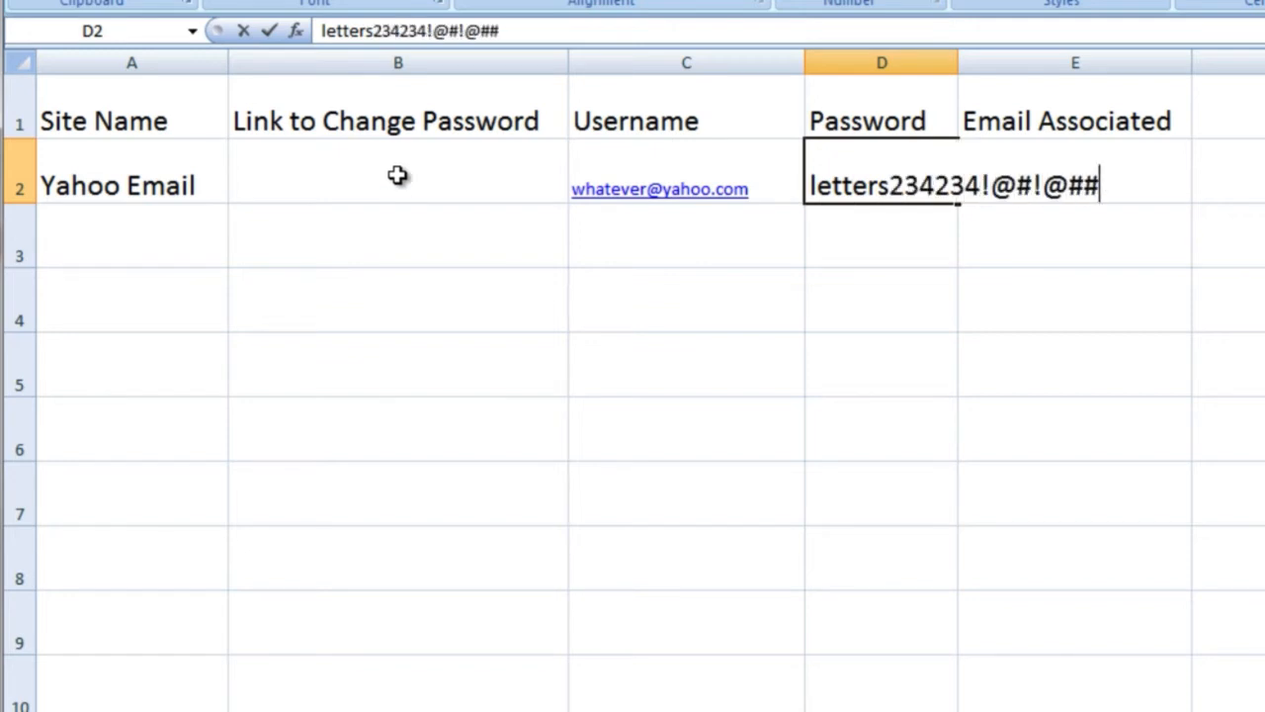
key(BackSpace)
key(BackSpace)
key(BackSpace)
key(BackSpace)
key(BackSpace)
key(BackSpace)
key(BackSpace)
key(BackSpace)
key(BackSpace)
key(BackSpace)
key(BackSpace)
key(BackSpace)
key(BackSpace)
key(BackSpace)
key(BackSpace)
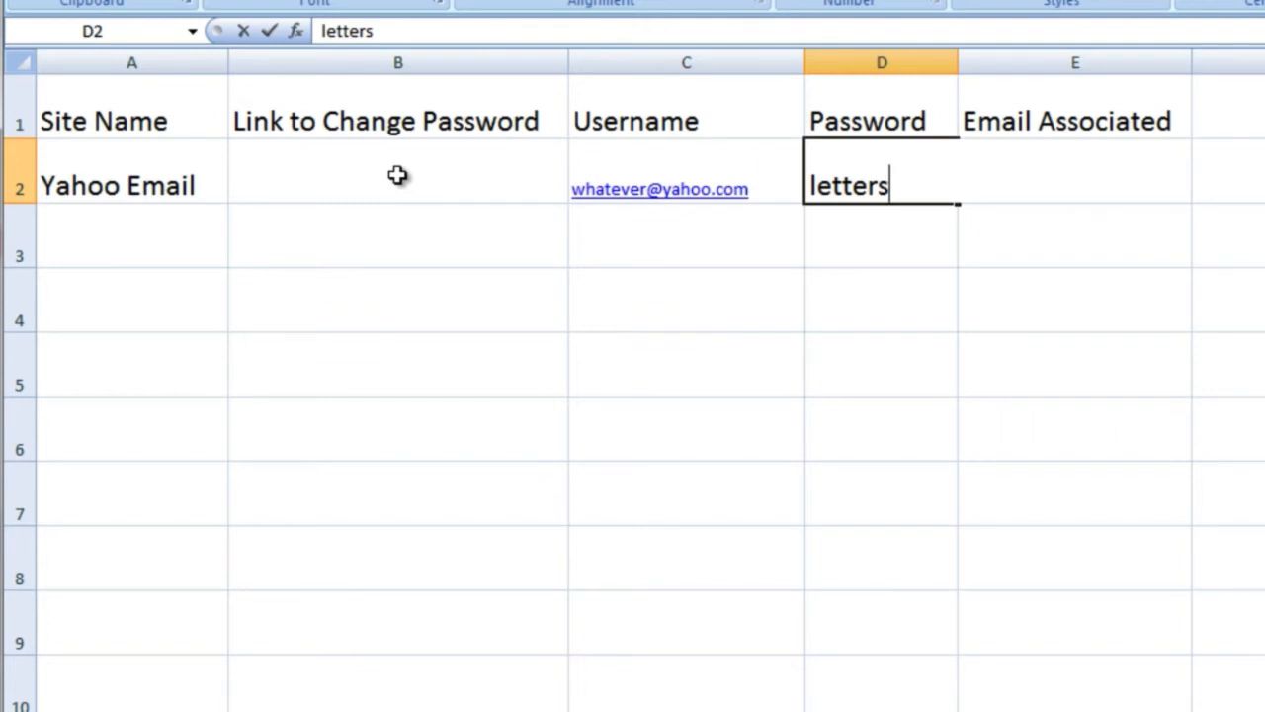
- Retype a new sample password in D2 and widen column D slightly
key(BackSpace)
key(BackSpace)
key(BackSpace)
key(BackSpace)
key(BackSpace)
key(BackSpace)
key(BackSpace)
key(BackSpace)
key(BackSpace)
key(BackSpace)
key(BackSpace)
key(BackSpace)
key(BackSpace)
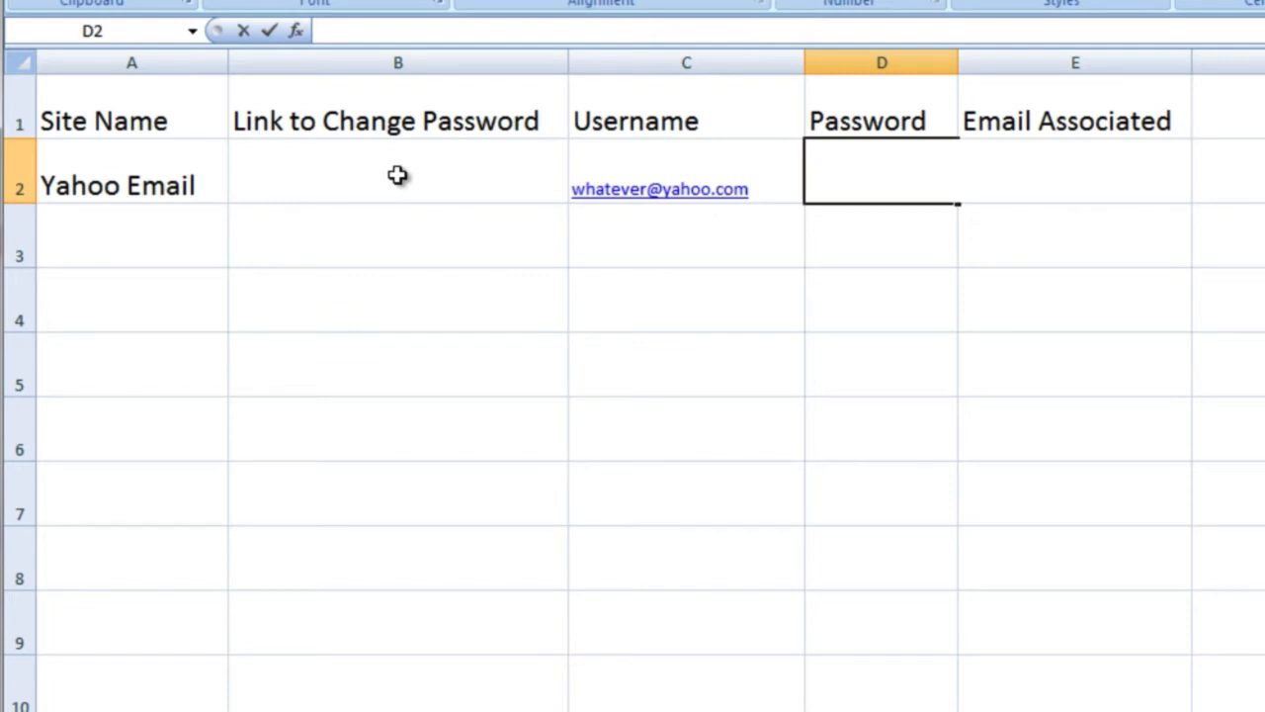
key(BackSpace)
key(BackSpace)
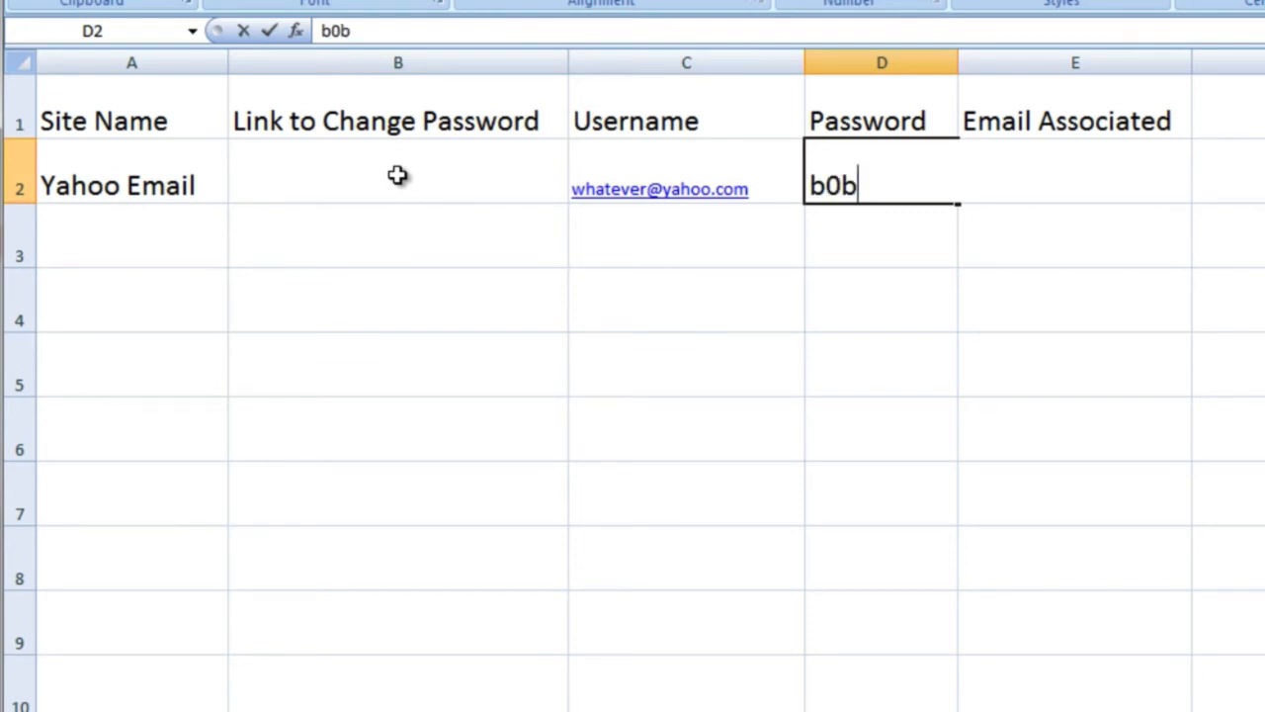
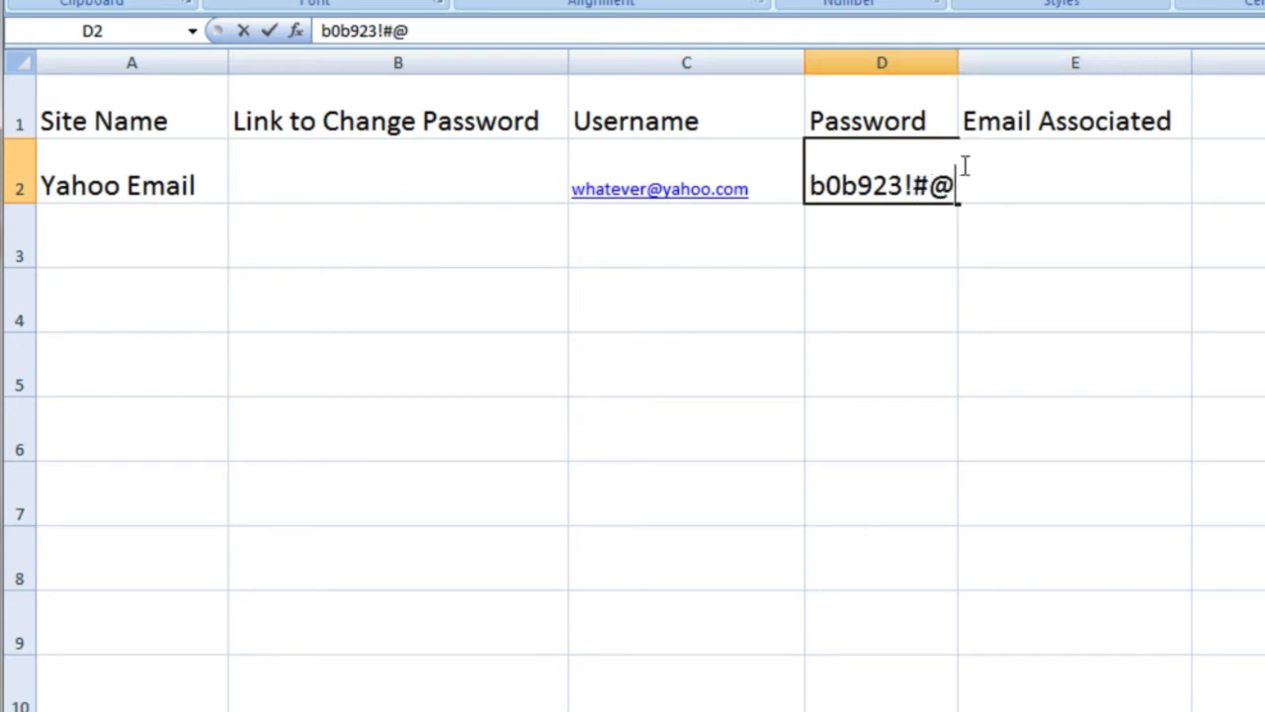
click(980, 91)
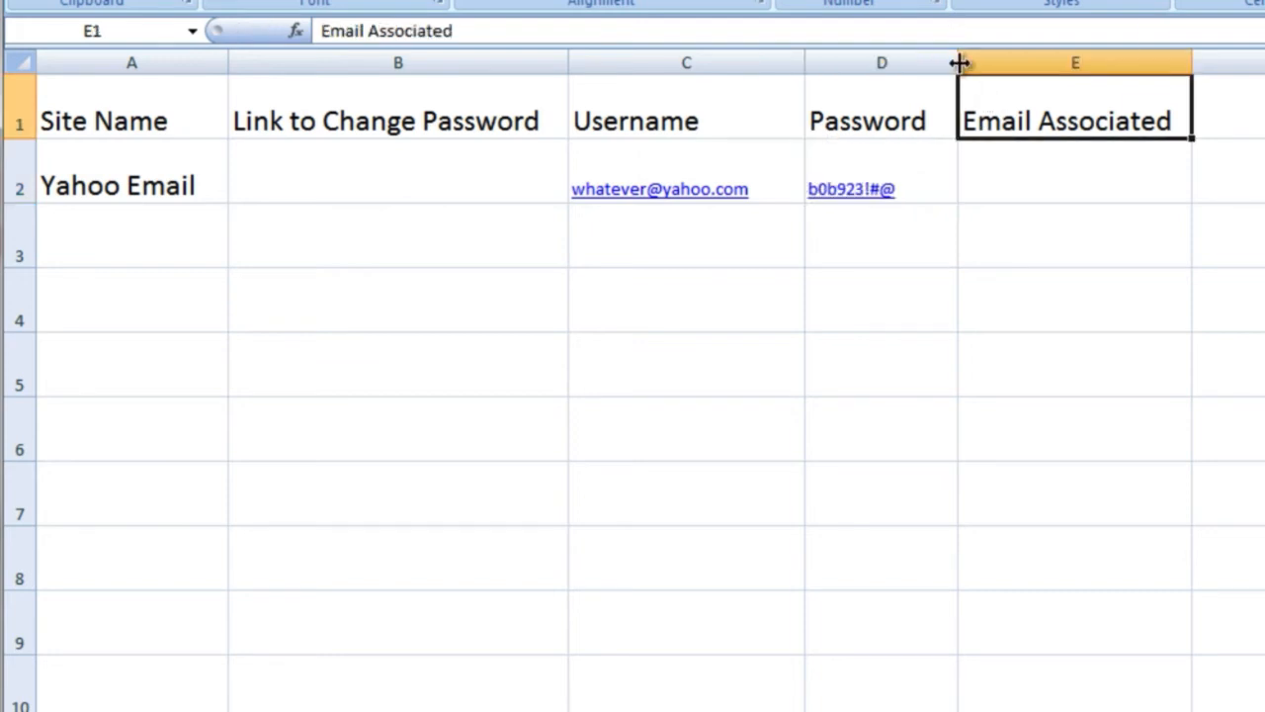
drag(959, 62, 978, 62)
click(816, 318)
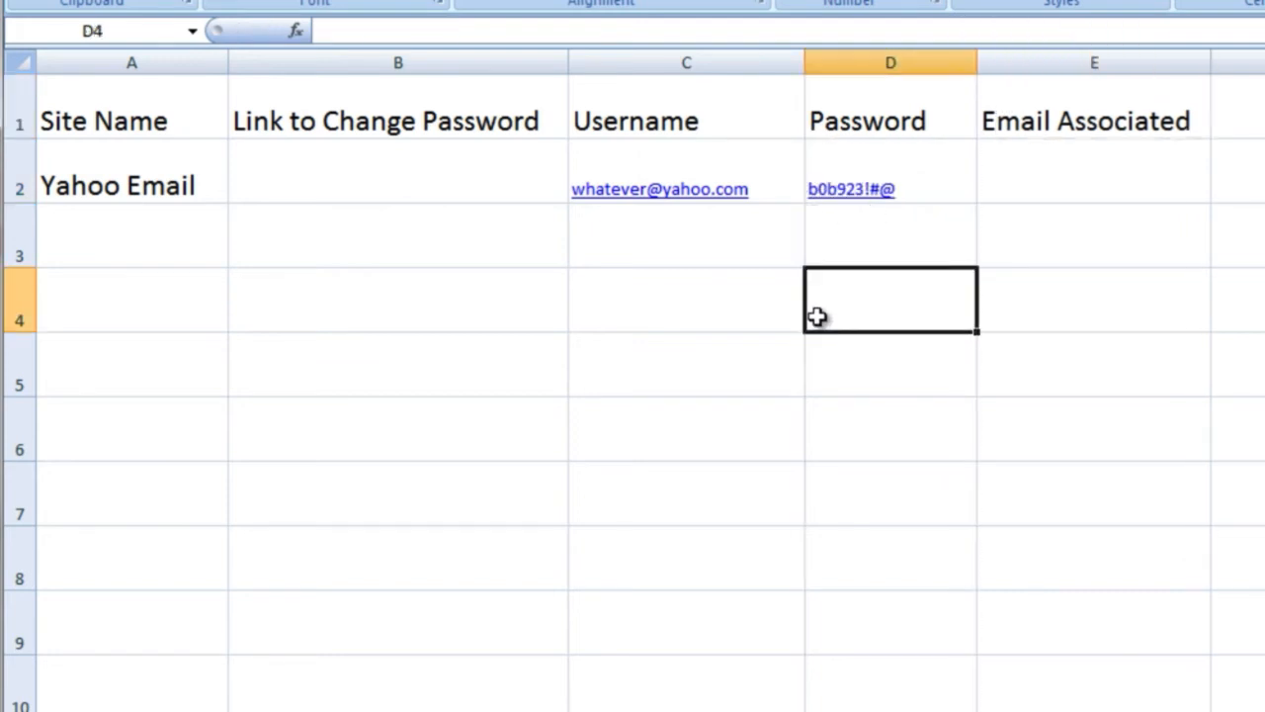
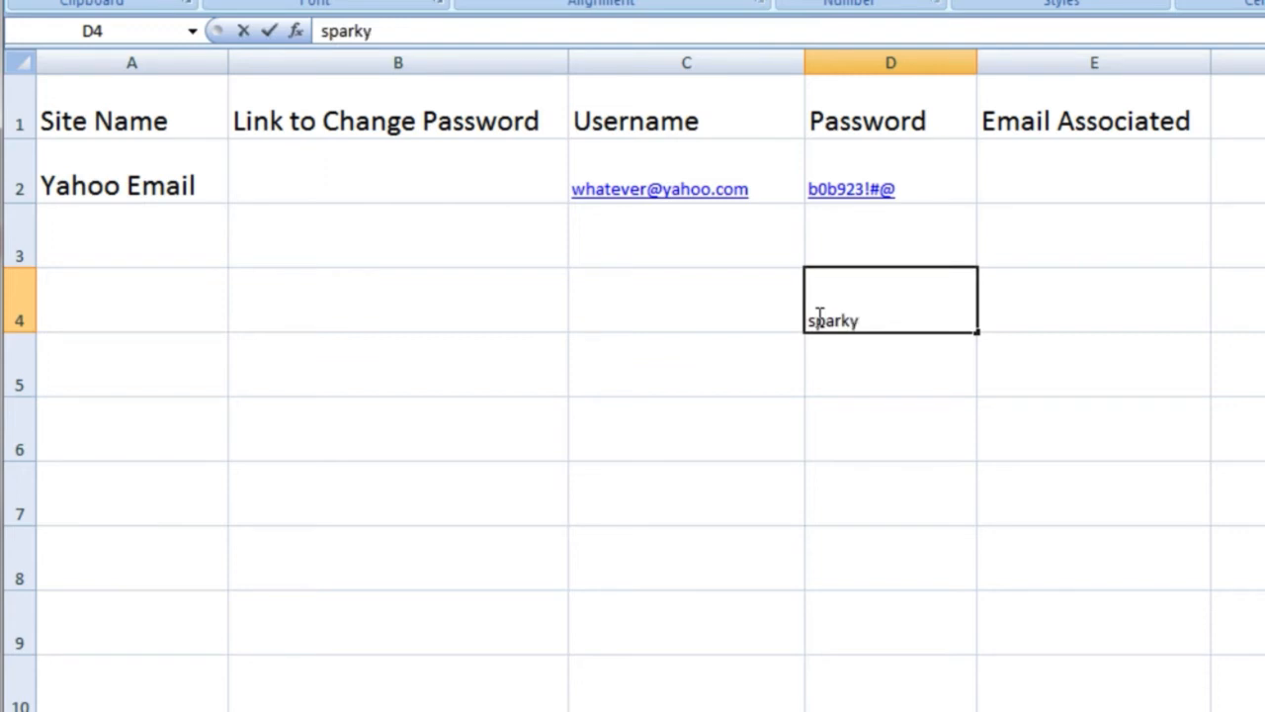
key(Return)
click(817, 319)
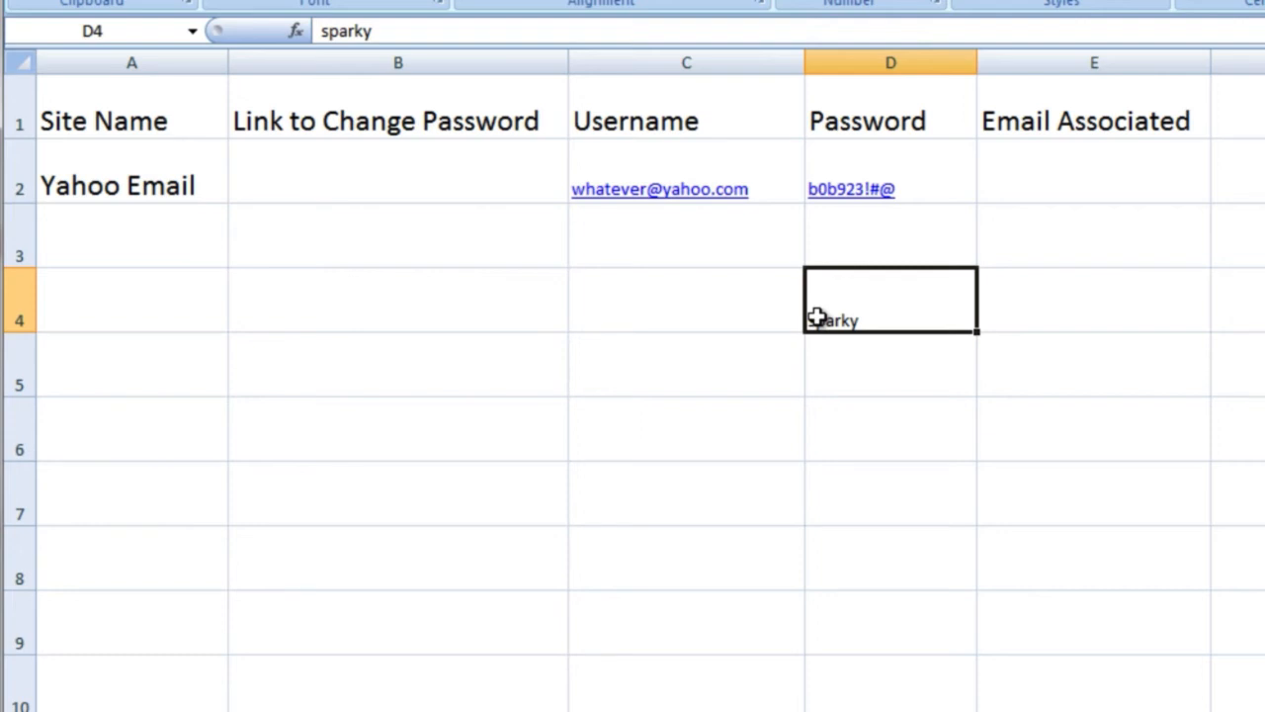
key(Delete)
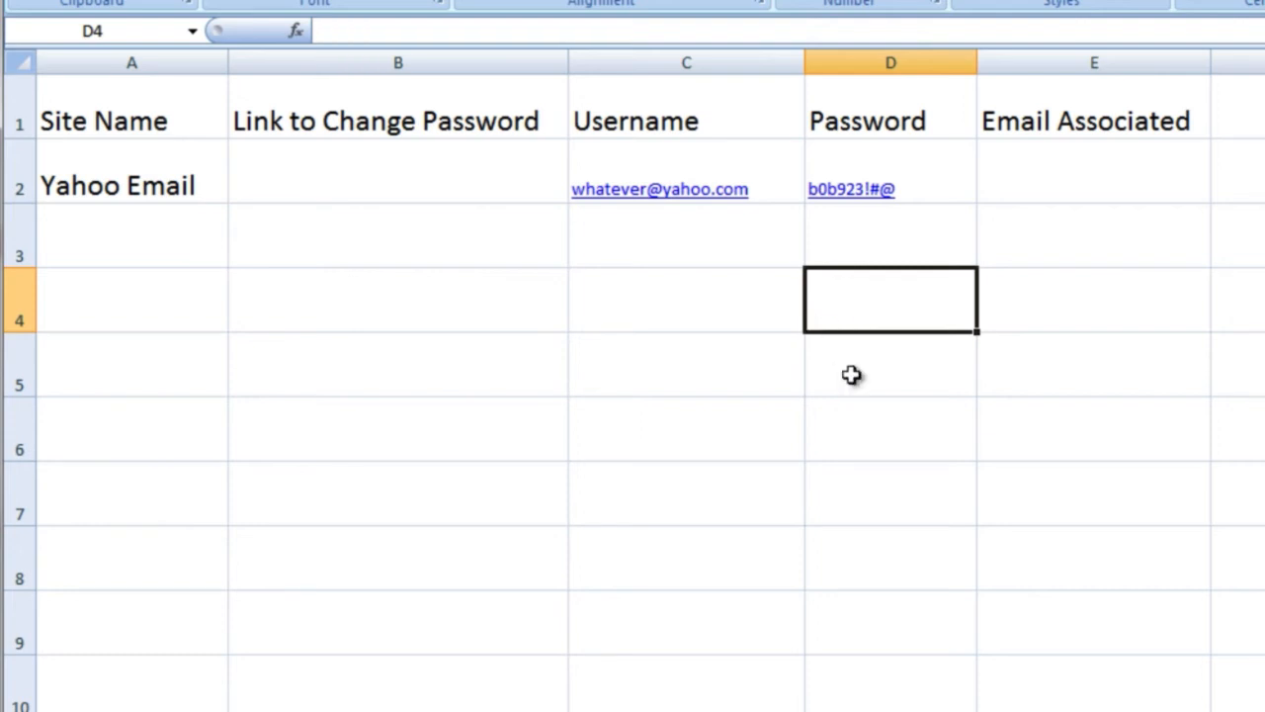
key(Up)
key(Up)
key(Right)
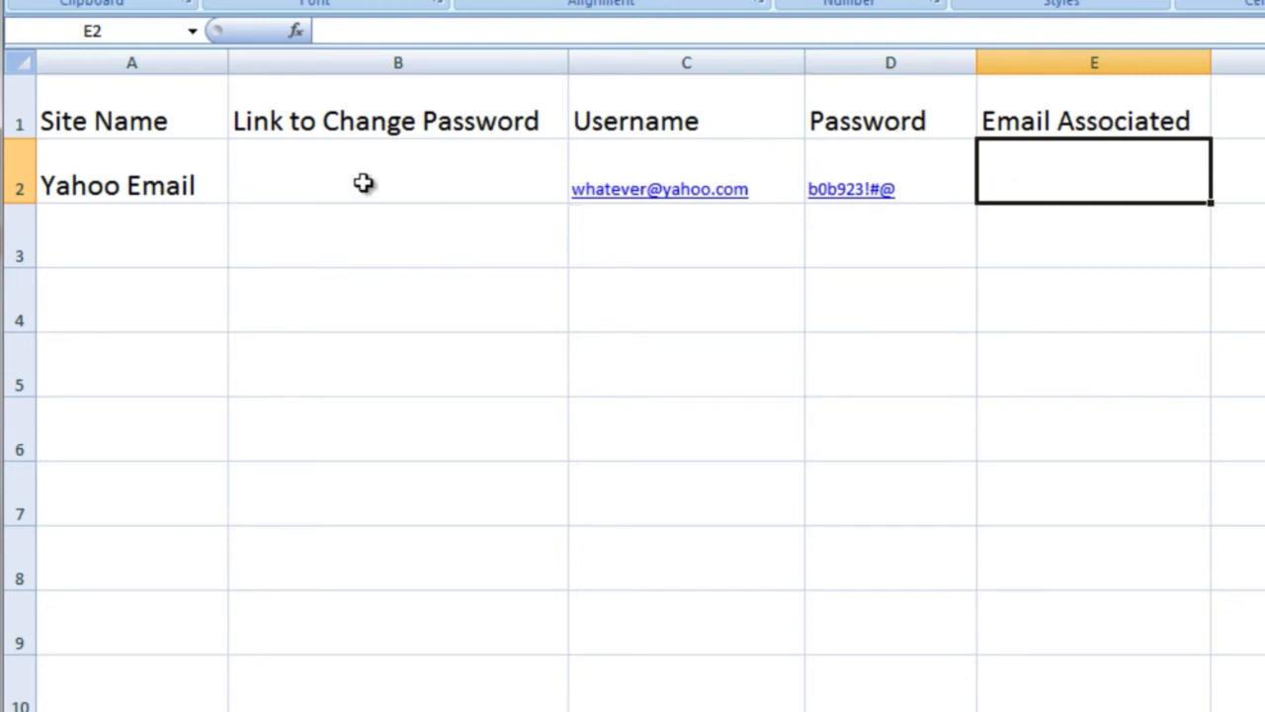
click(464, 183)
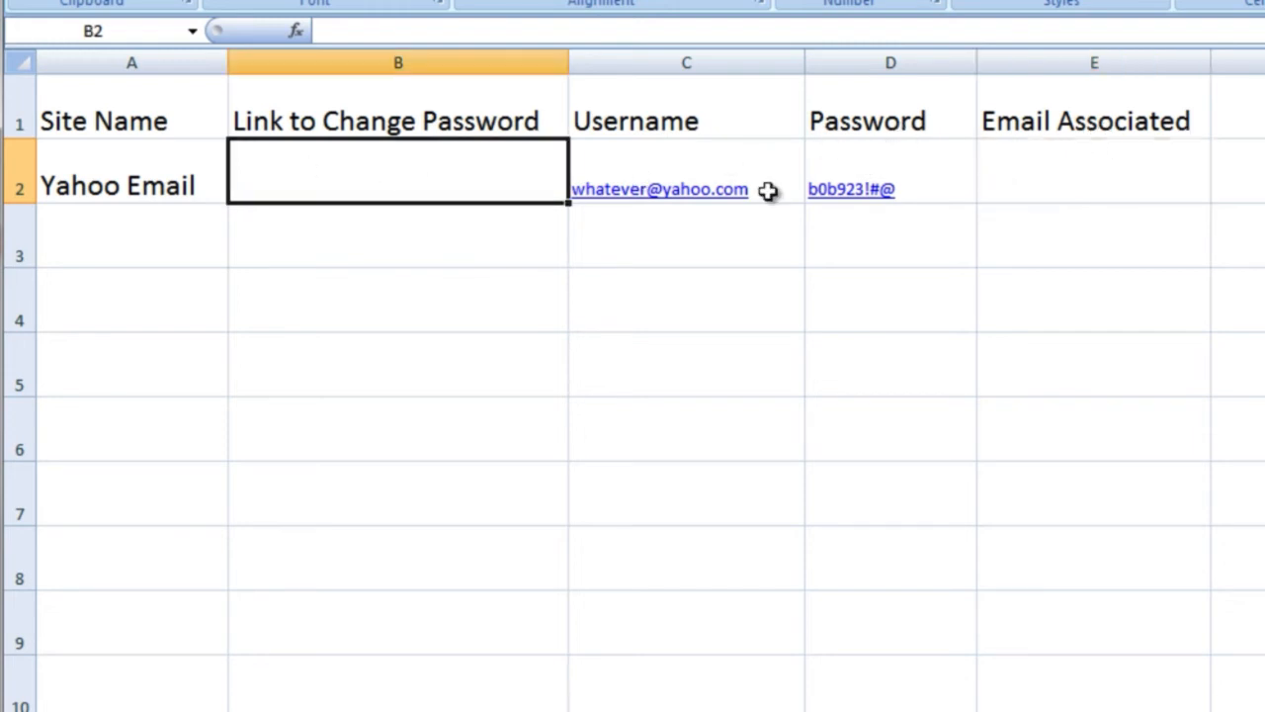
click(1031, 158)
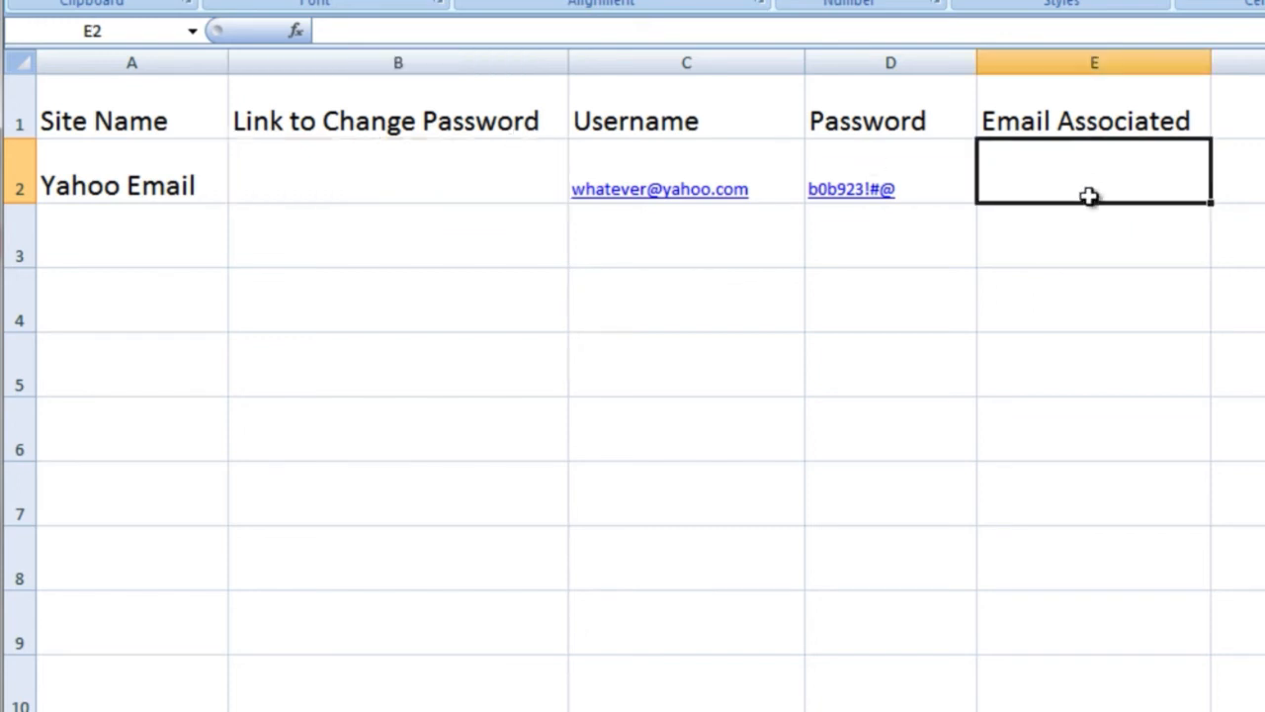
click(444, 194)
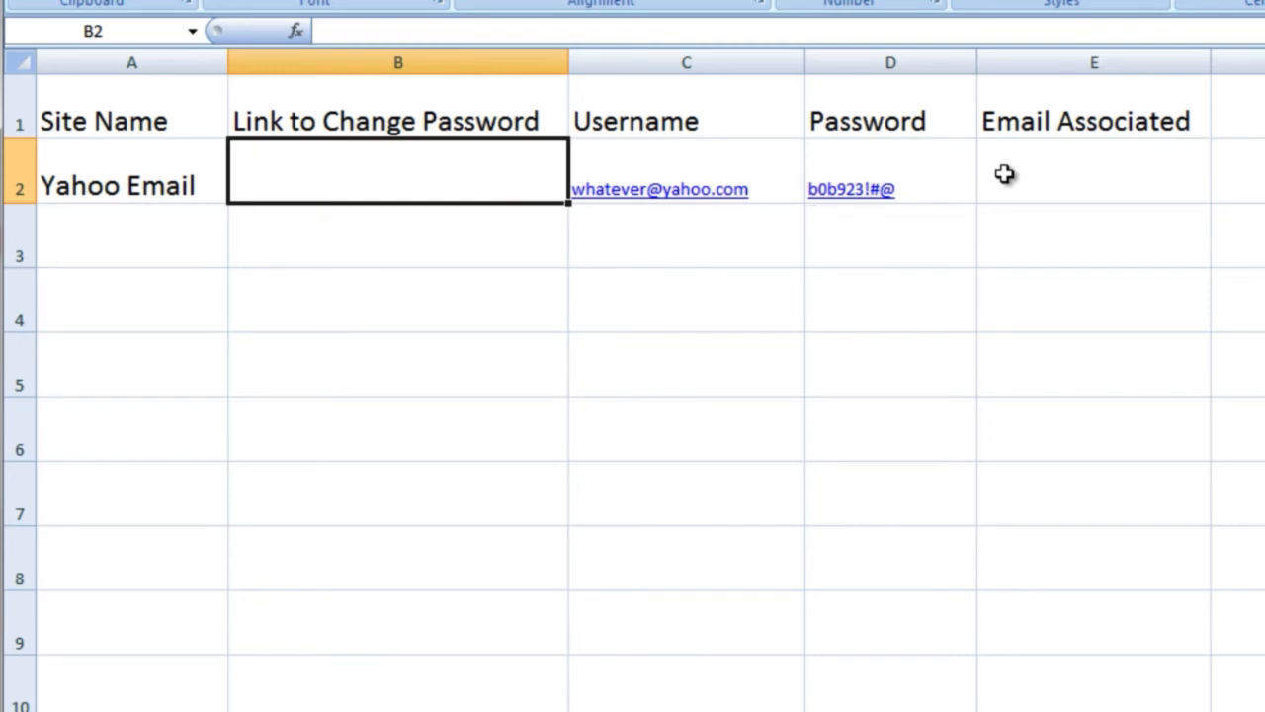
click(1007, 166)
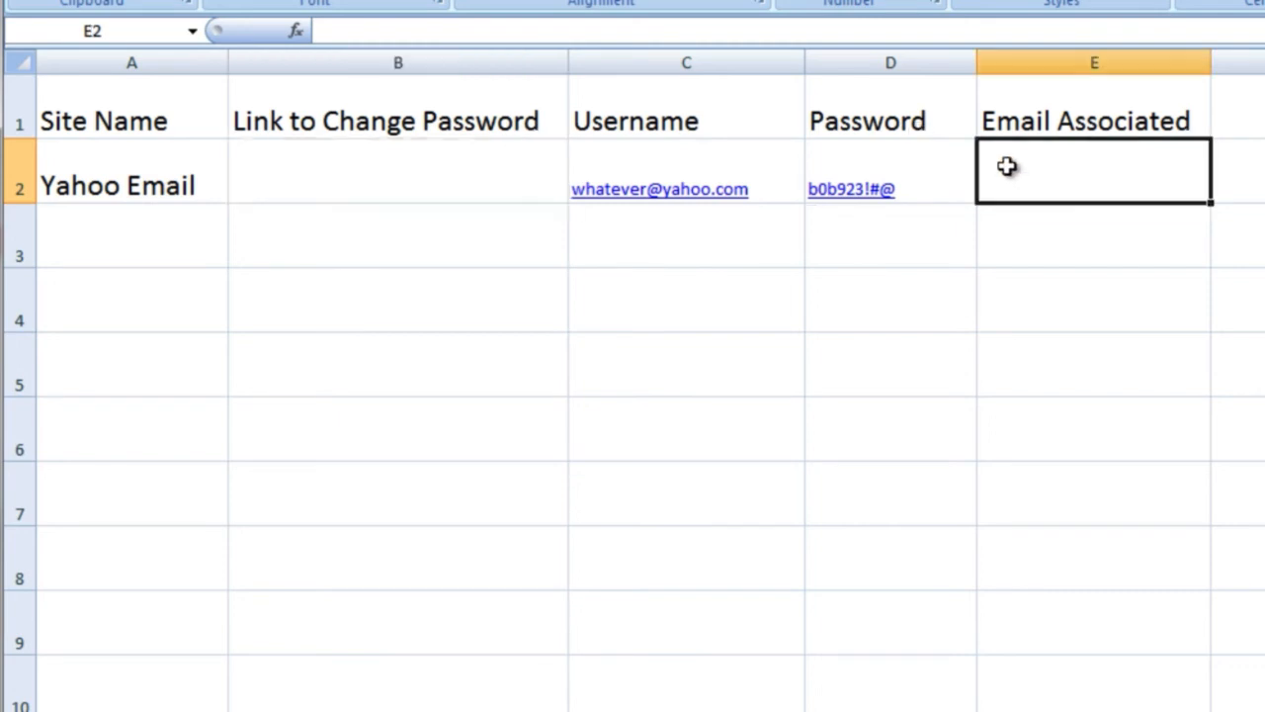
click(1068, 57)
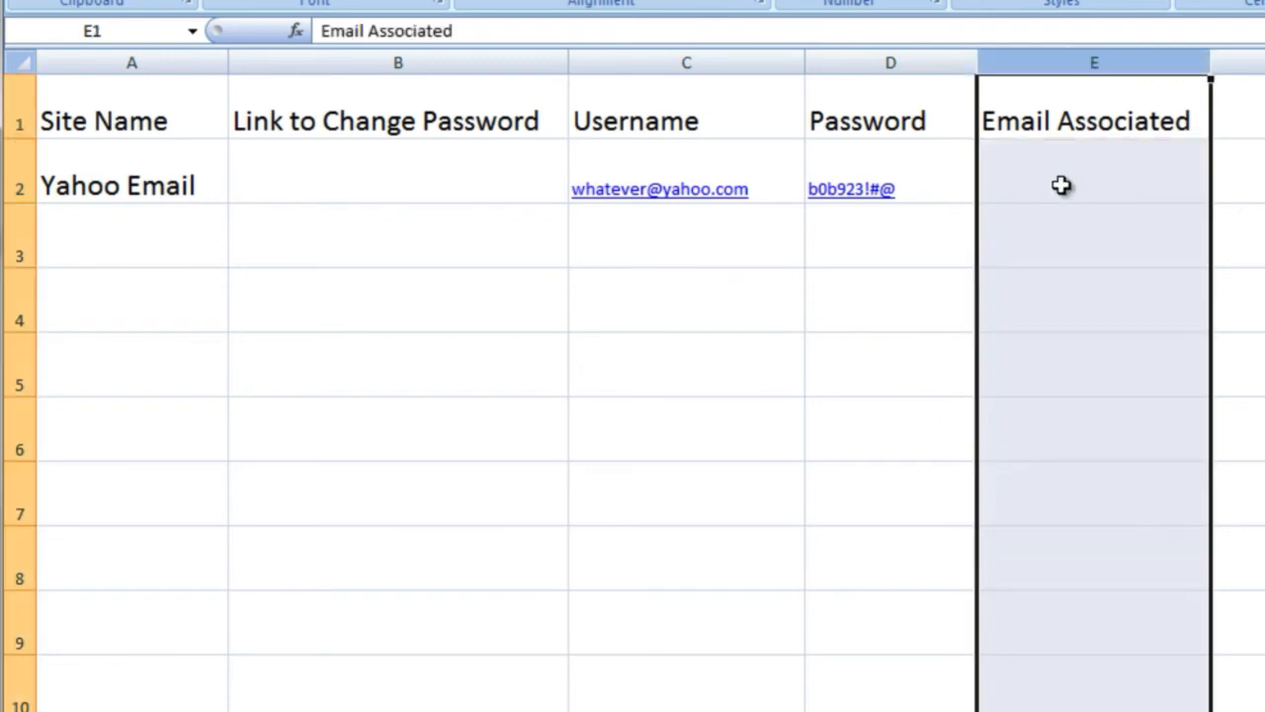
click(422, 56)
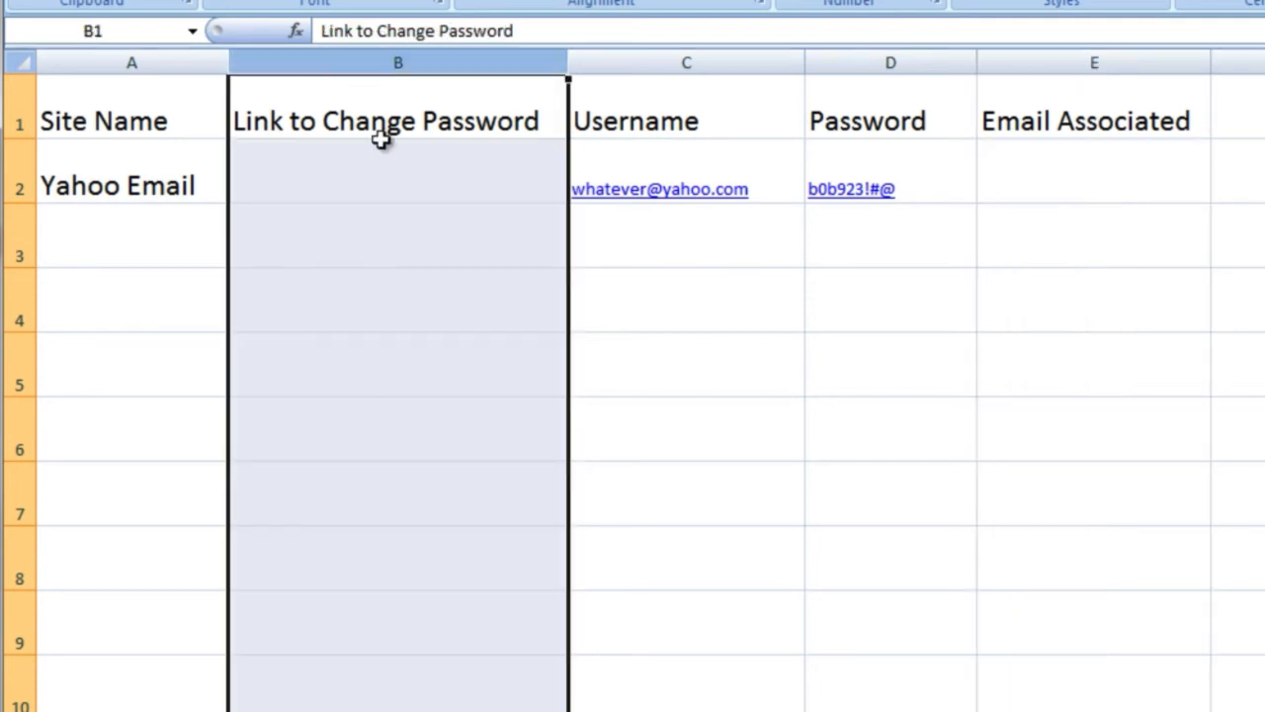
click(373, 151)
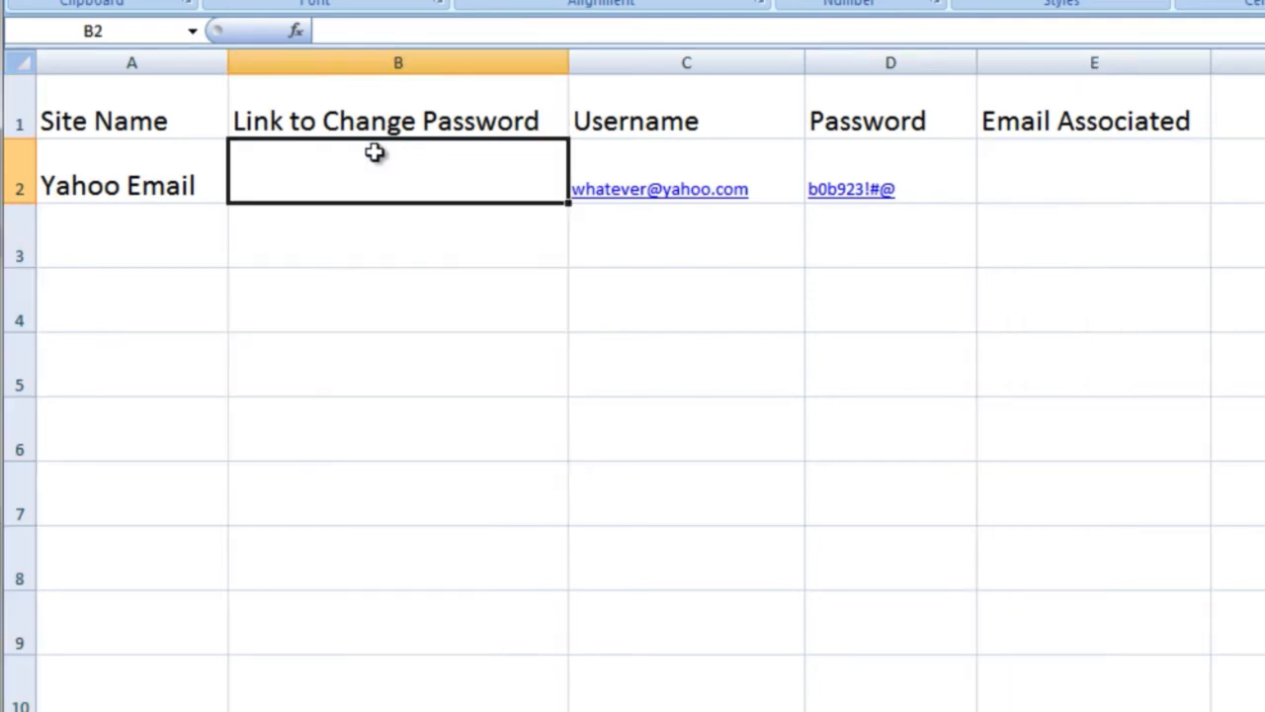
click(22, 68)
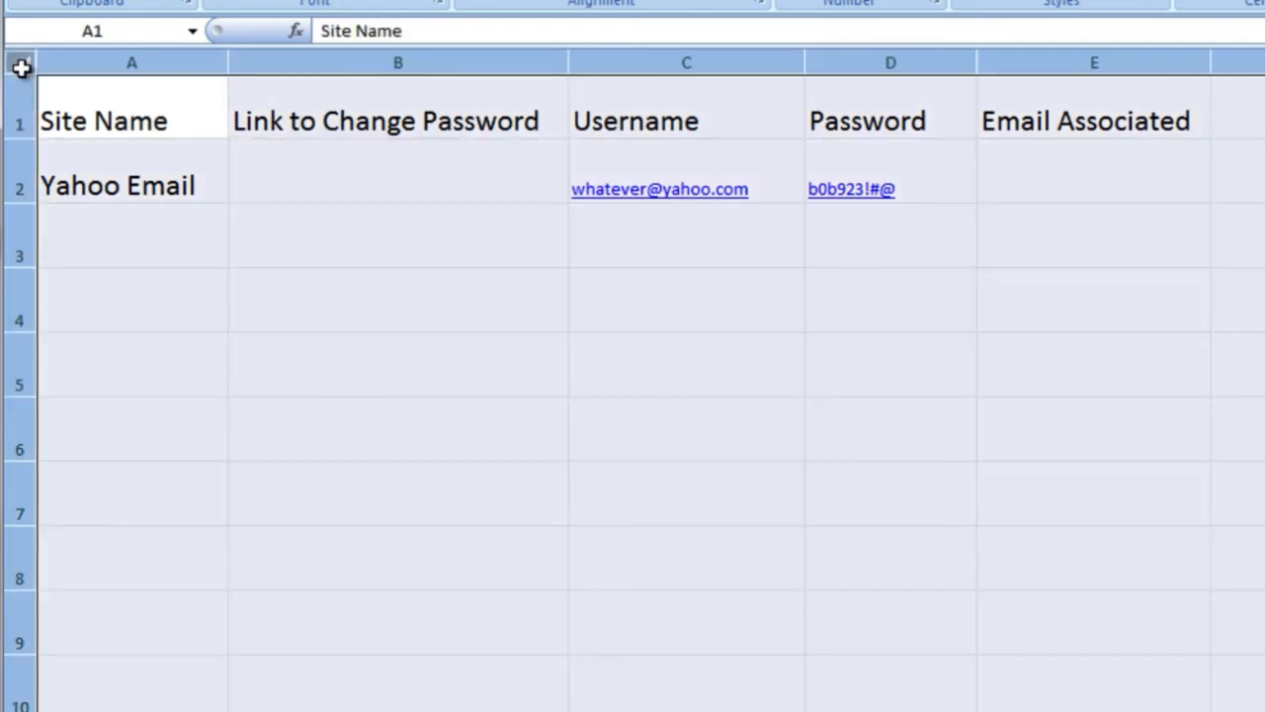
click(282, 187)
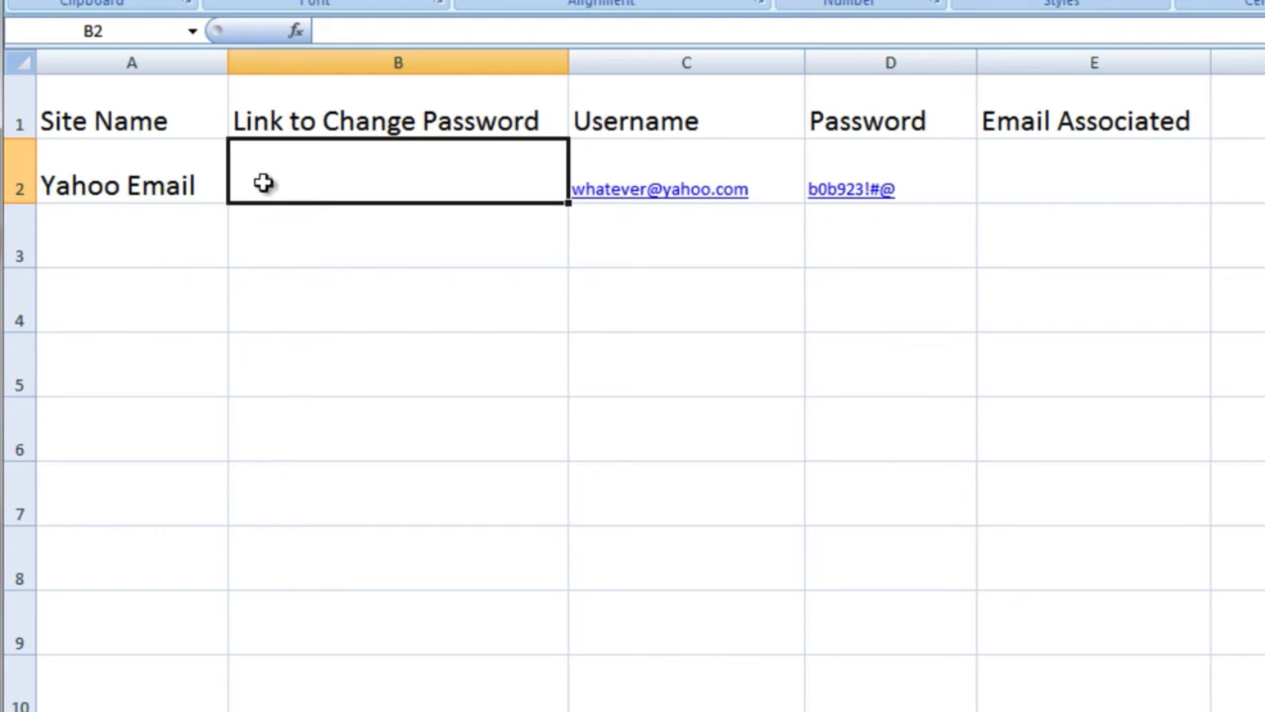
drag(14, 123, 22, 373)
click(310, 146)
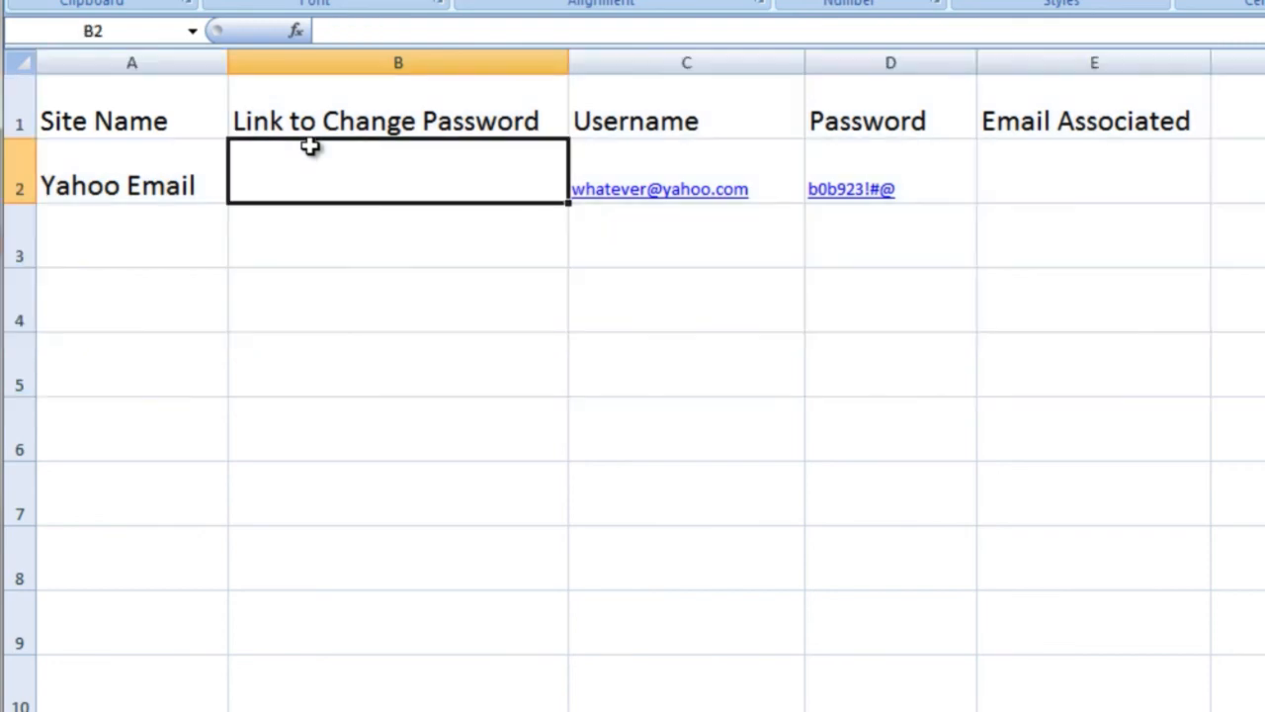